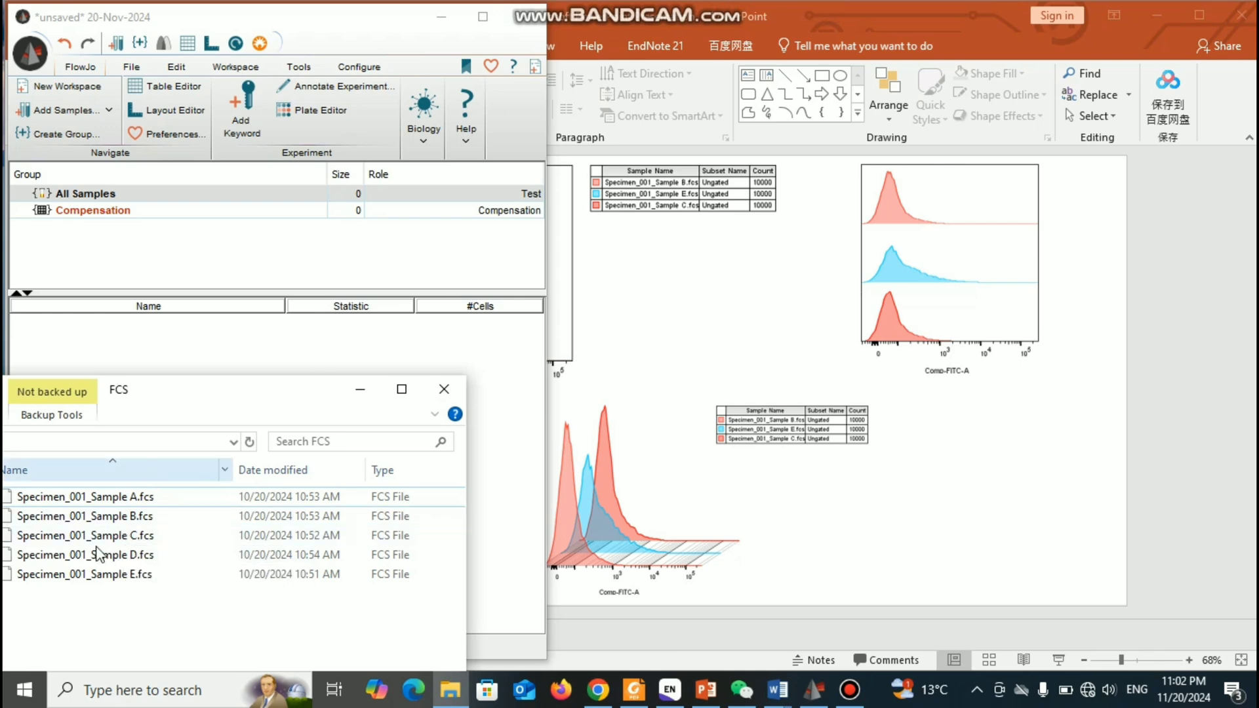
- Add the Sample A, B and C .fcs files from Explorer into FlowJo's All Samples group
{"action": "left_click", "coordinate": [153, 502]}
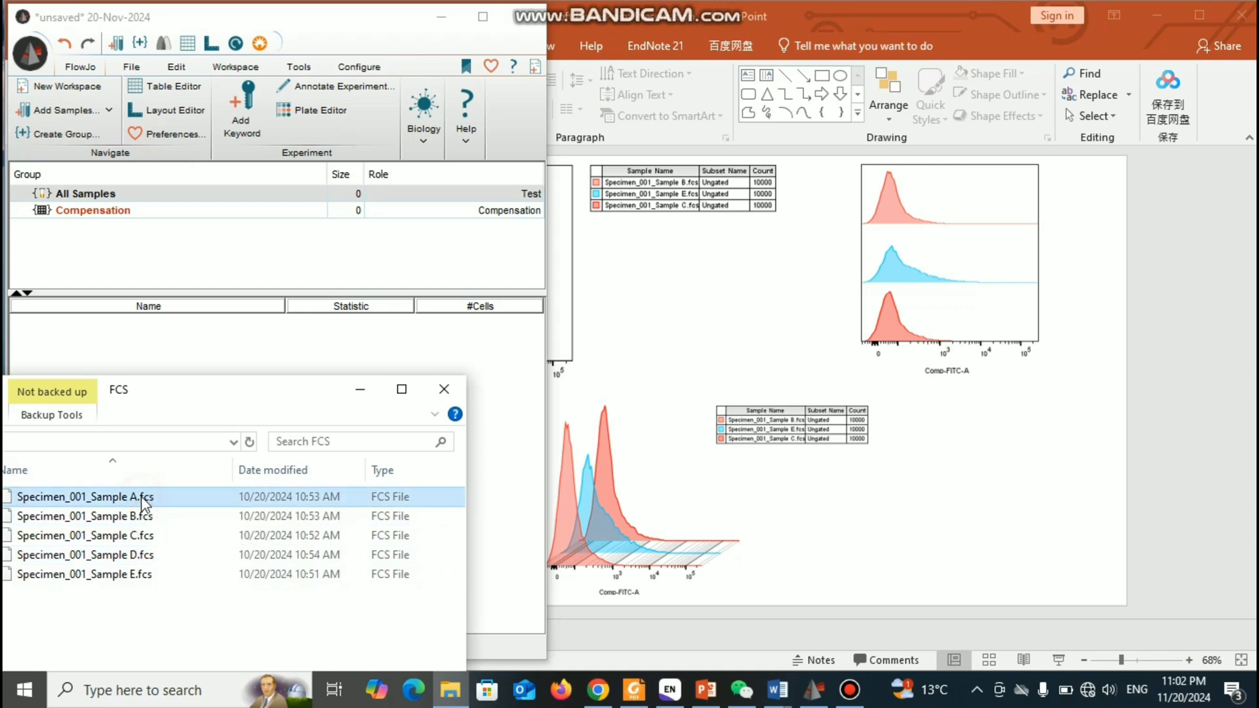
{"action": "left_click", "coordinate": [121, 536]}
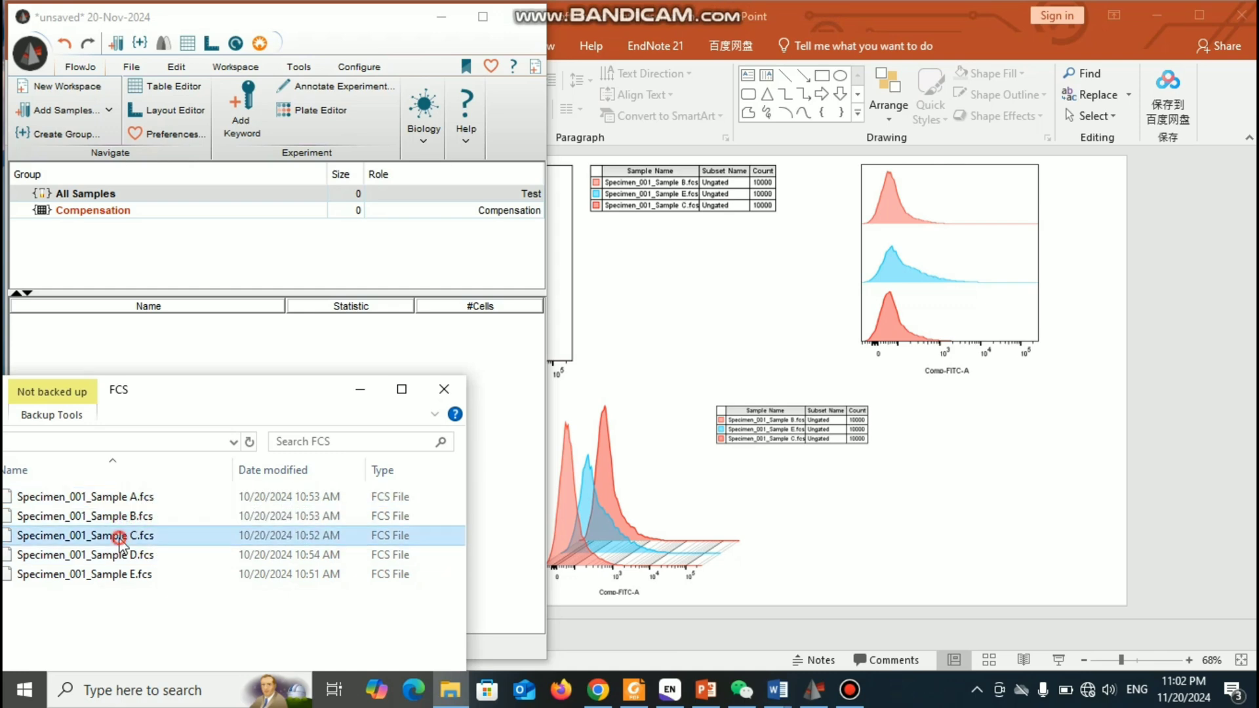
{"action": "left_click", "coordinate": [123, 499]}
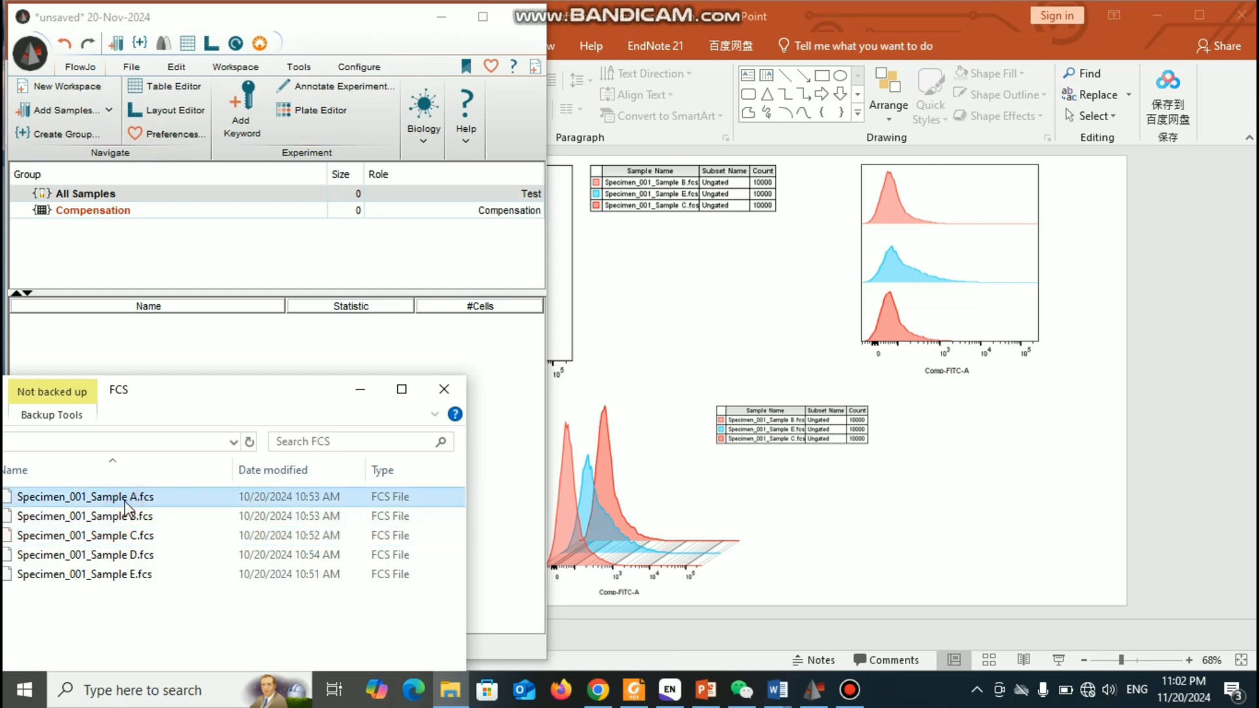
{"action": "left_click", "coordinate": [116, 537], "text": "shift"}
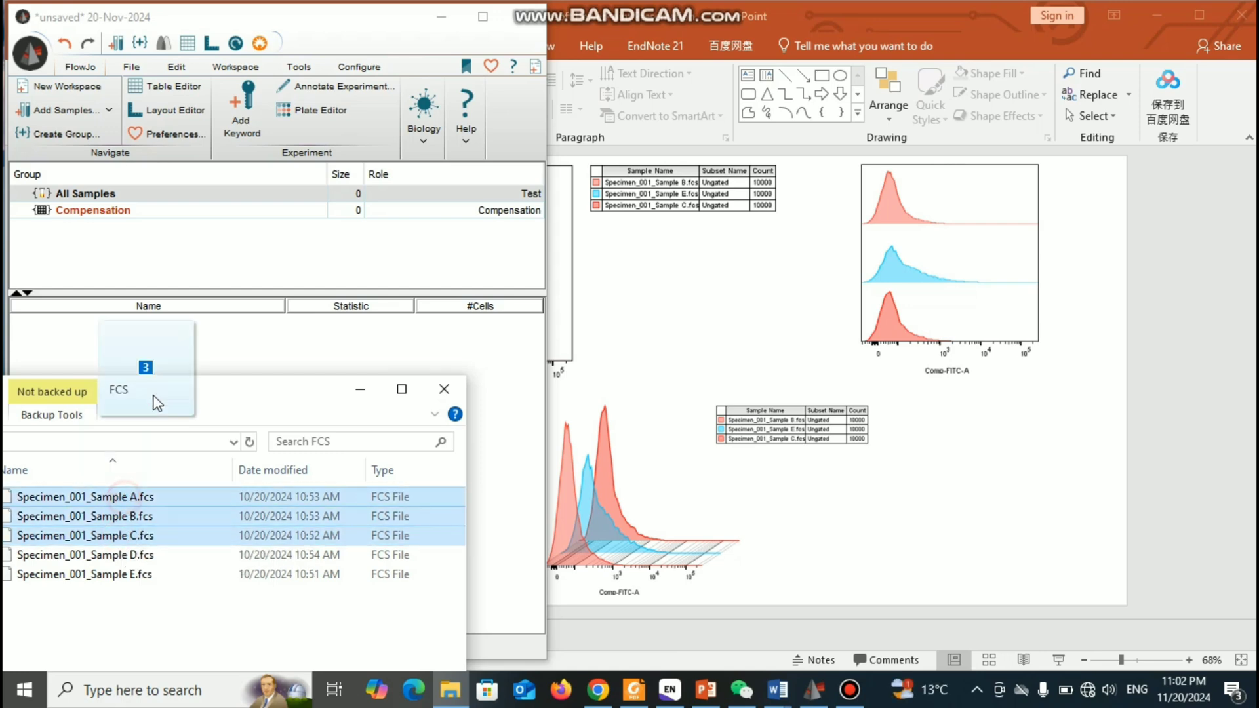
{"action": "left_click", "coordinate": [359, 389]}
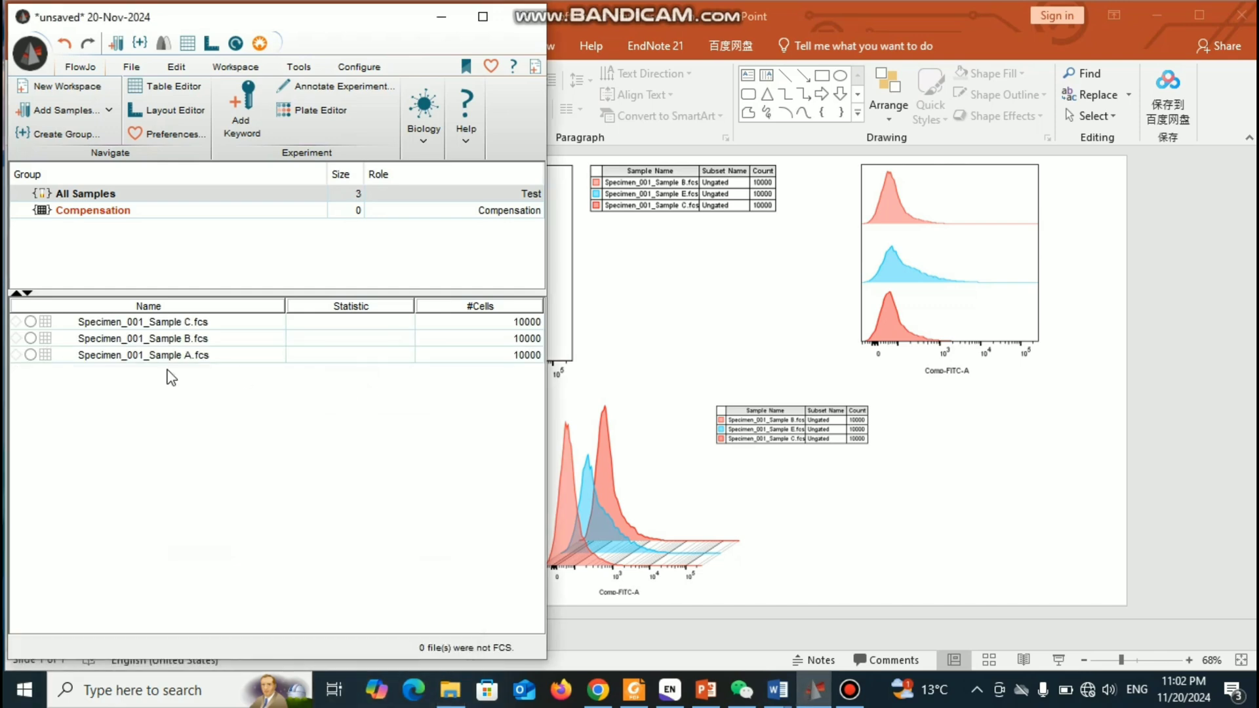
{"action": "left_click", "coordinate": [160, 322]}
- Open Sample C's FSC-A vs SSC-A plot and start a polygon gate with its left and top corners
{"action": "double_click", "coordinate": [161, 322]}
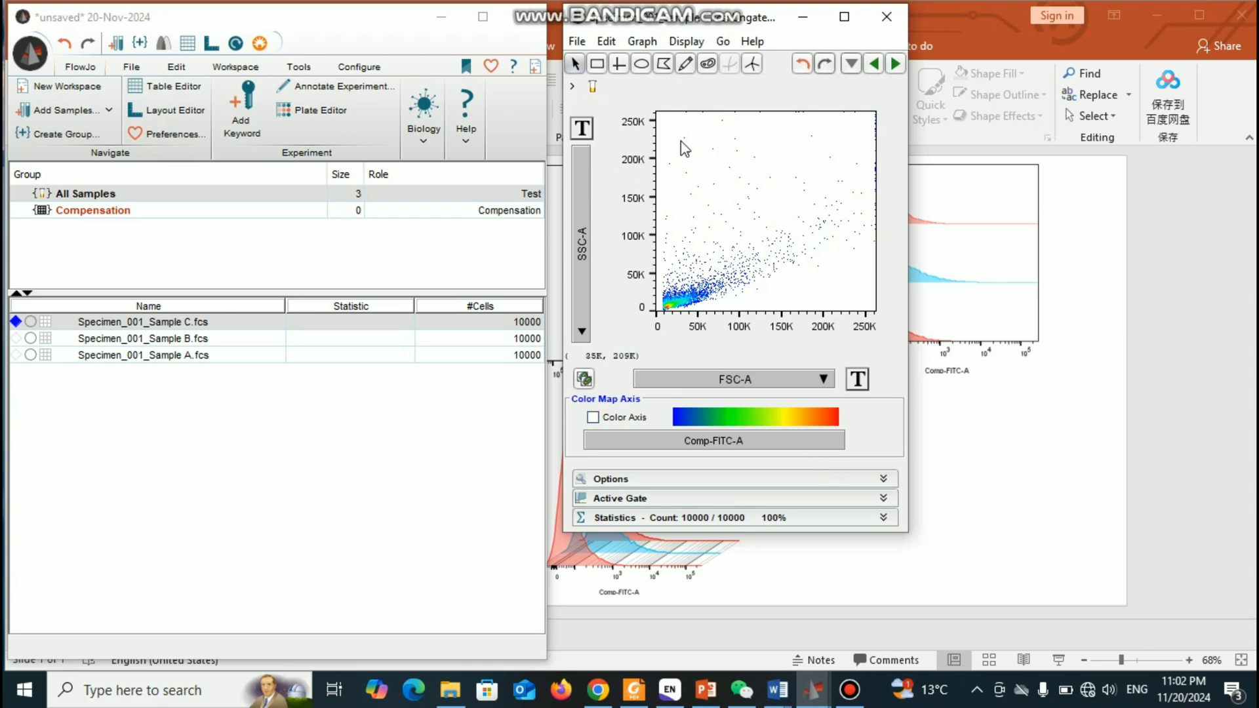
{"action": "left_click", "coordinate": [664, 64]}
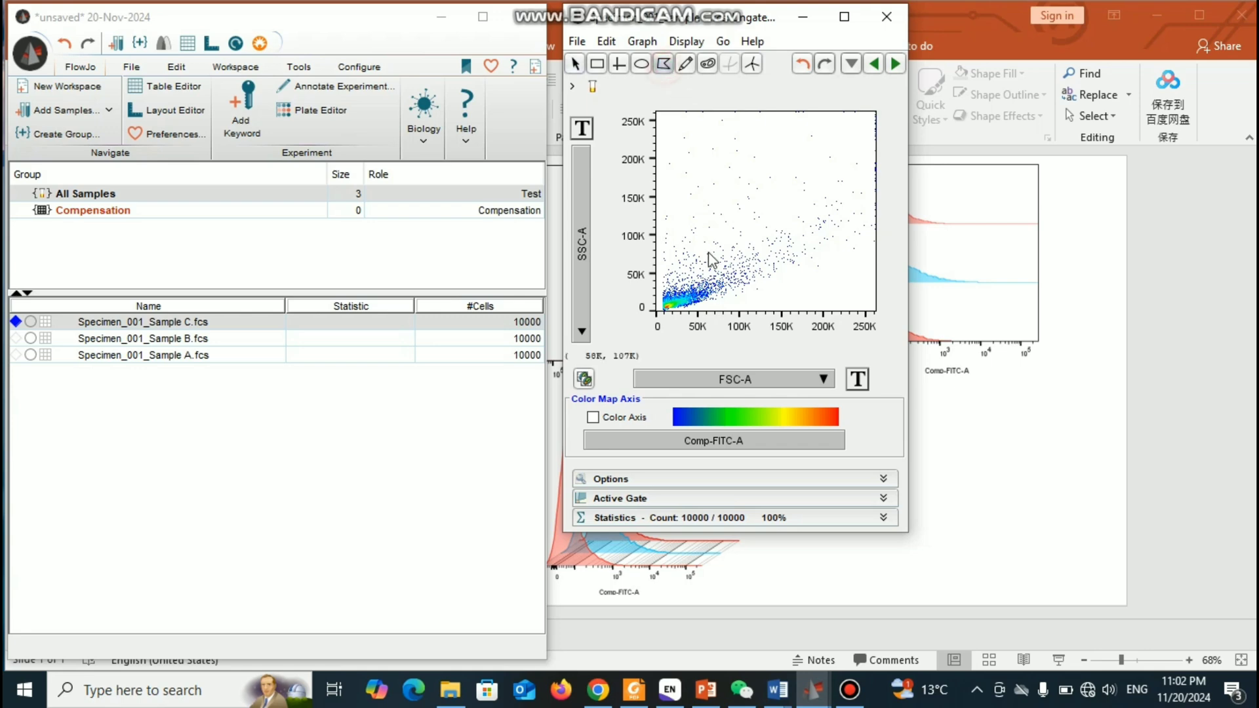
{"action": "left_click", "coordinate": [665, 238]}
{"action": "left_click", "coordinate": [672, 238]}
{"action": "left_click", "coordinate": [700, 207]}
{"action": "left_click", "coordinate": [772, 196]}
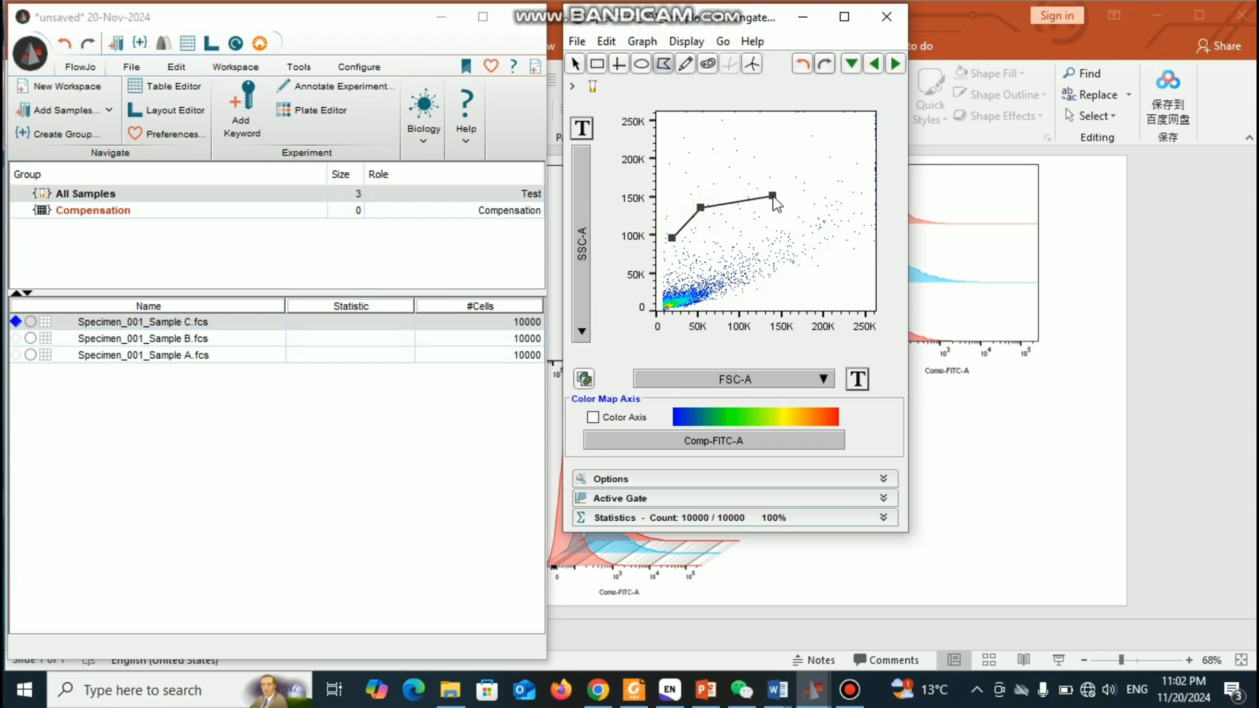
- Finish the polygon with right and bottom corners, closing it on the first vertex
{"action": "left_click", "coordinate": [836, 200]}
{"action": "left_click", "coordinate": [845, 265]}
{"action": "left_click", "coordinate": [809, 293]}
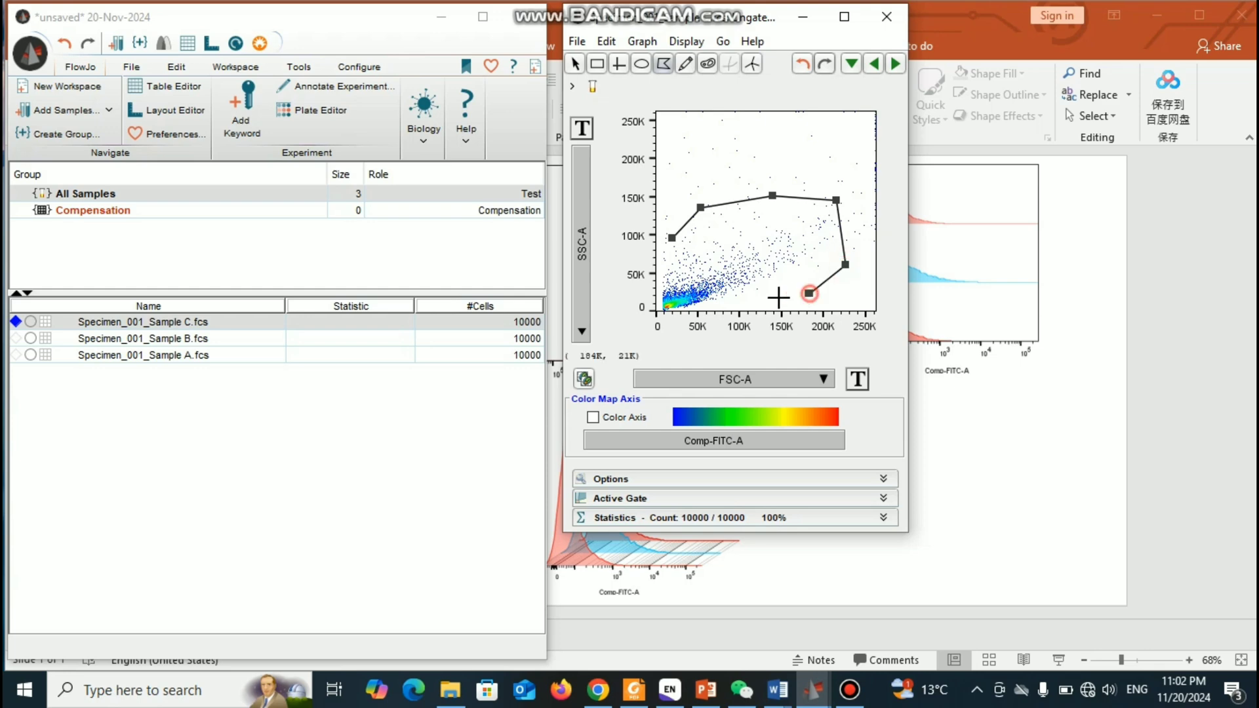
{"action": "left_click", "coordinate": [727, 303]}
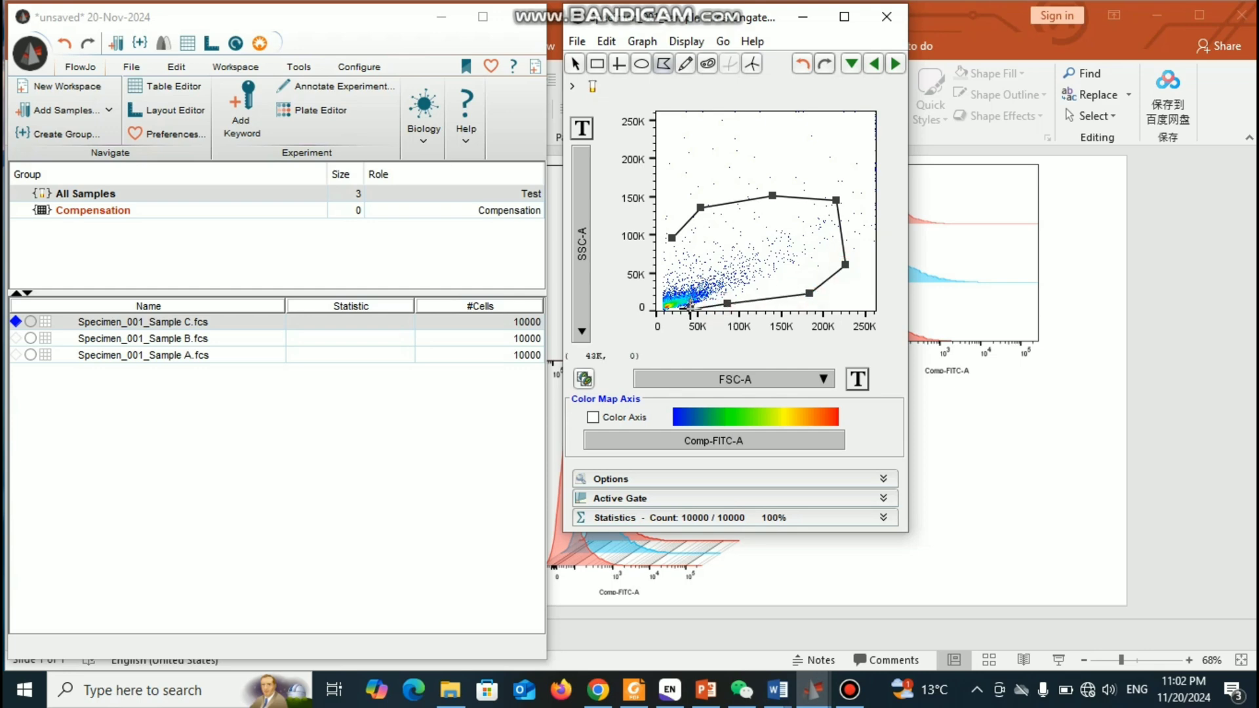
{"action": "left_click", "coordinate": [691, 307]}
{"action": "left_click", "coordinate": [670, 299]}
{"action": "left_click", "coordinate": [670, 237]}
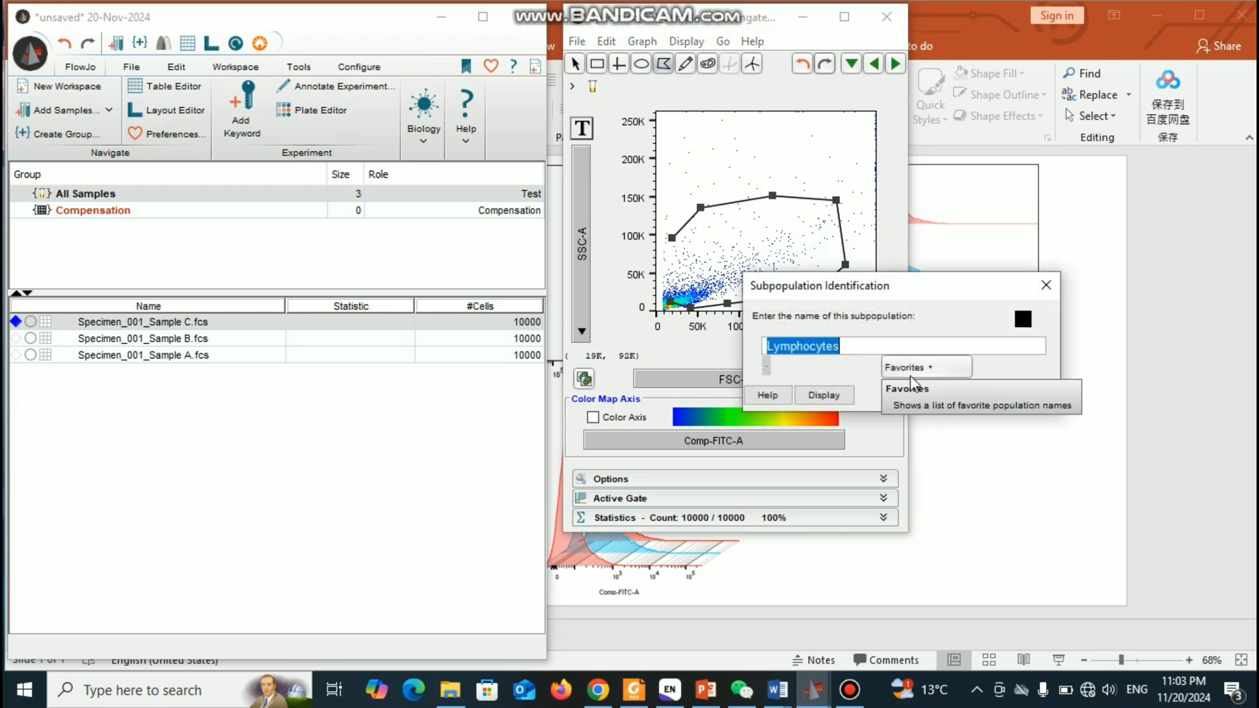
- Name the gate p1, widen it to 32.9% (3287 cells), and open the p1 plot
{"action": "type", "text": "p1"}
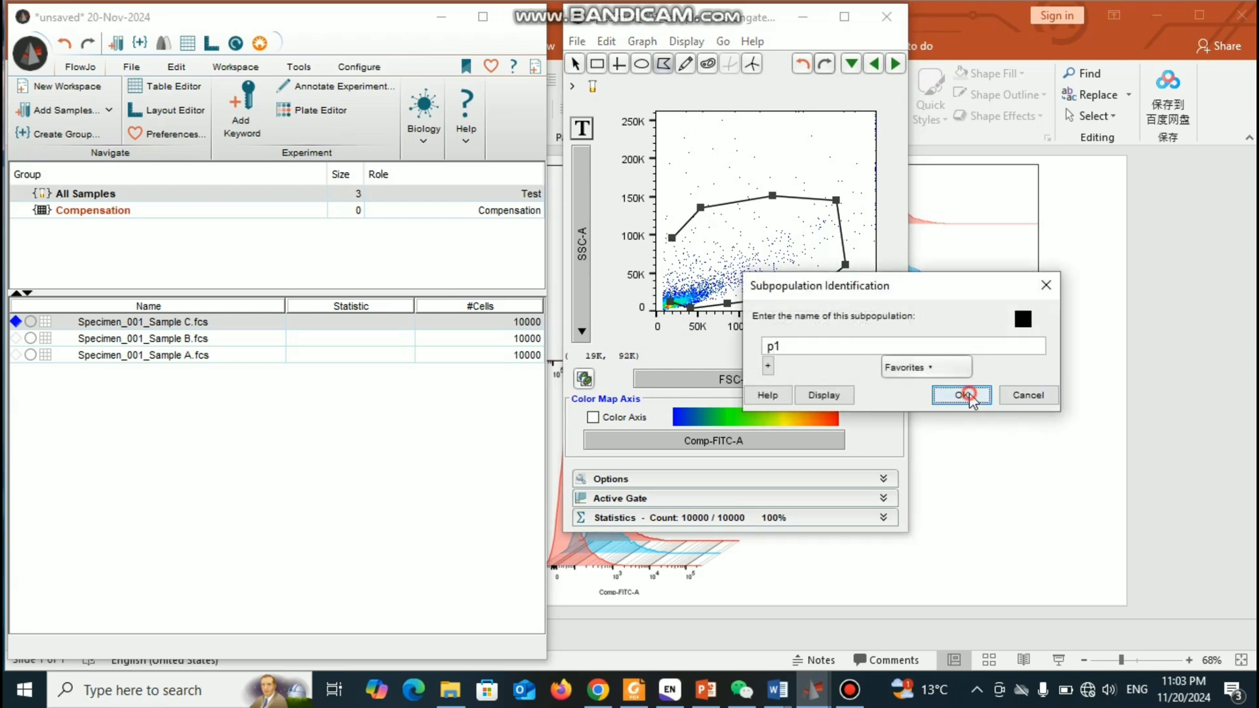
{"action": "left_click", "coordinate": [970, 393]}
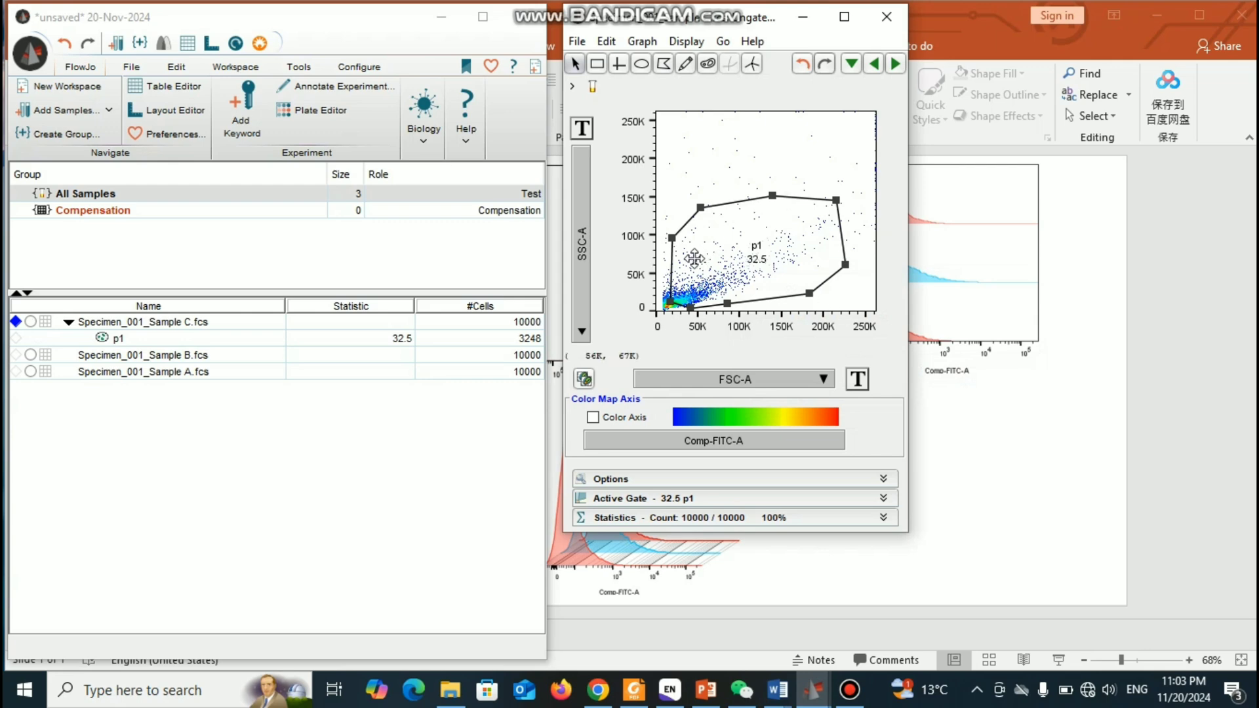
{"action": "left_click_drag", "start_coordinate": [671, 238], "coordinate": [666, 235]}
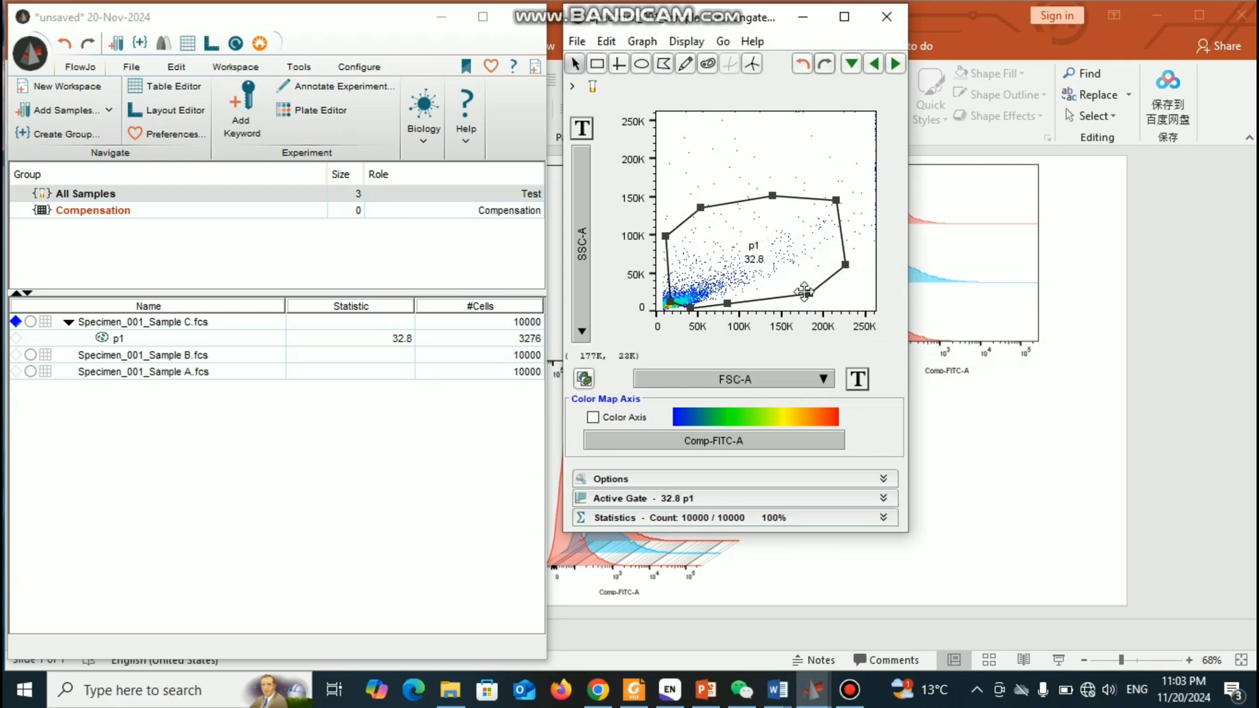
{"action": "left_click_drag", "start_coordinate": [770, 194], "coordinate": [849, 193]}
{"action": "left_click_drag", "start_coordinate": [845, 265], "coordinate": [854, 277]}
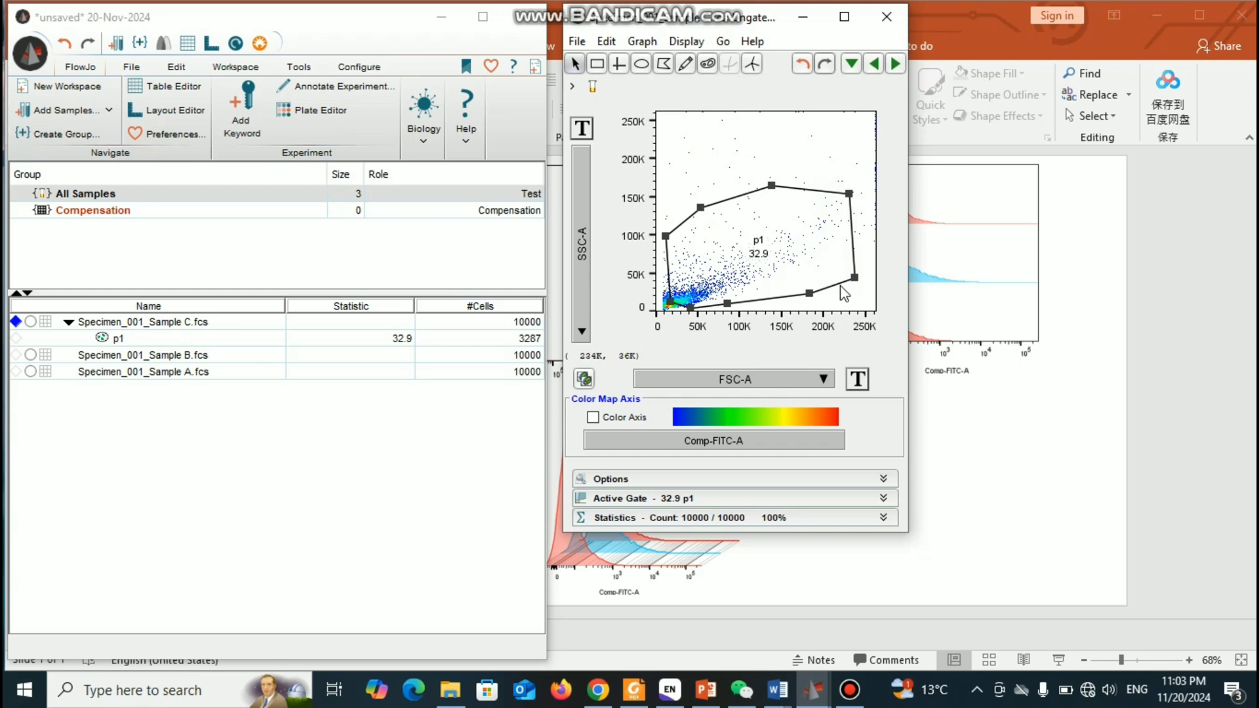
{"action": "double_click", "coordinate": [787, 253]}
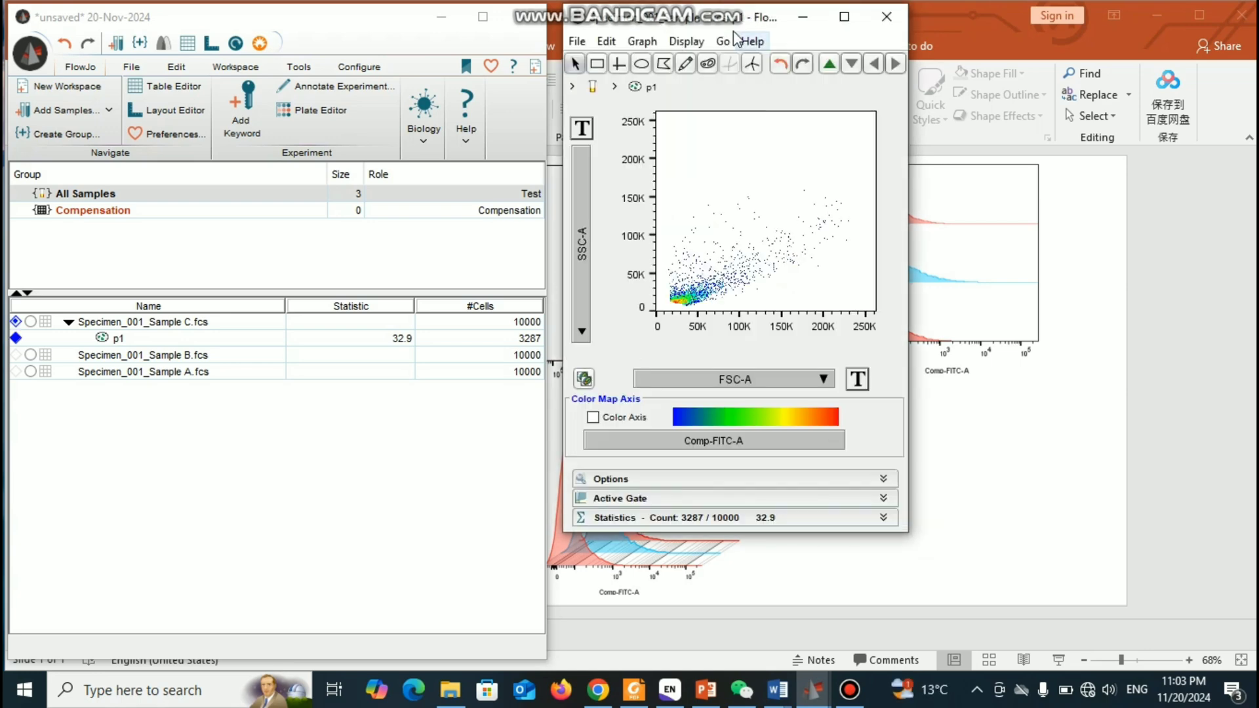
- Copy the p1 gate to the whole group, giving Sample B 28.1% and Sample A 32.8%
{"action": "left_click_drag", "start_coordinate": [725, 27], "coordinate": [846, 38]}
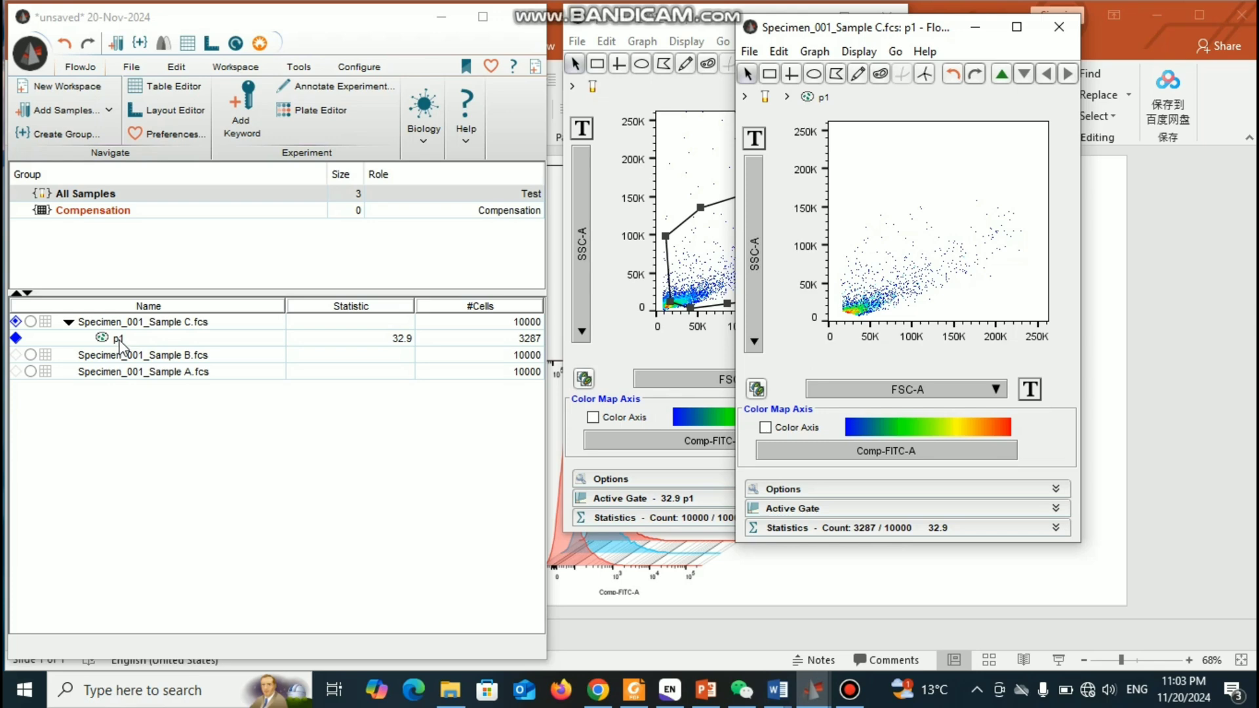
{"action": "right_click", "coordinate": [120, 345]}
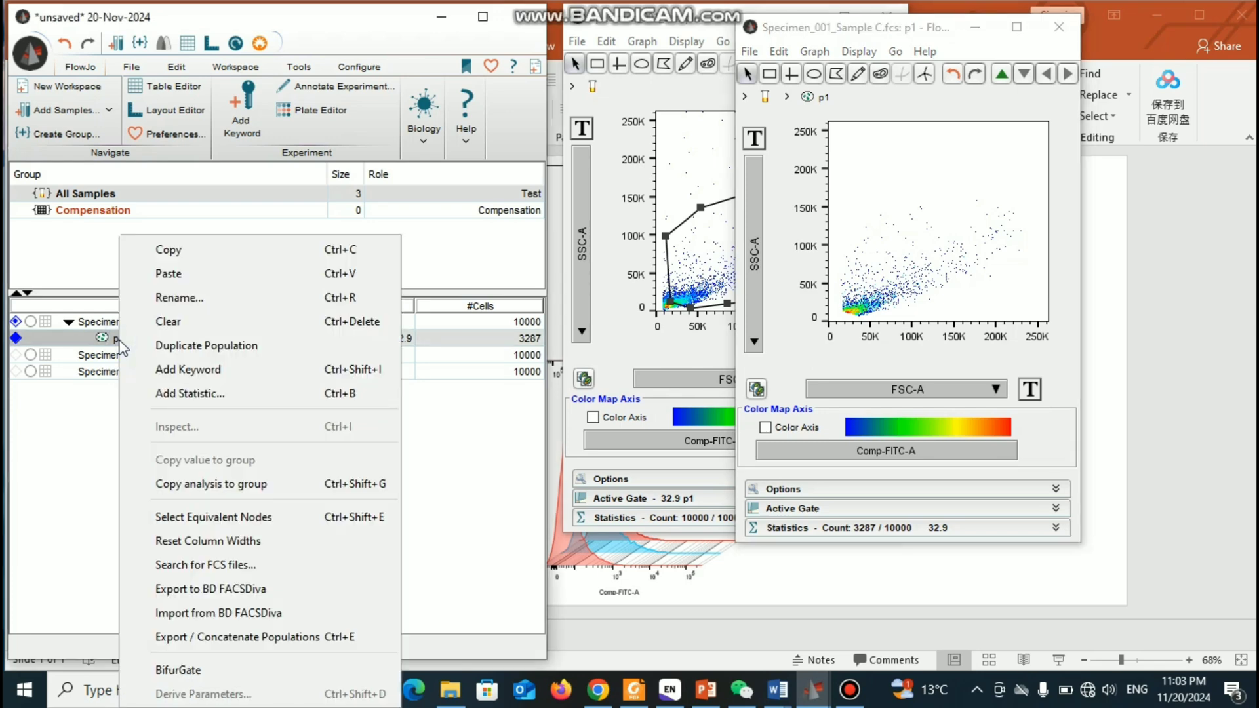
{"action": "left_click", "coordinate": [180, 489]}
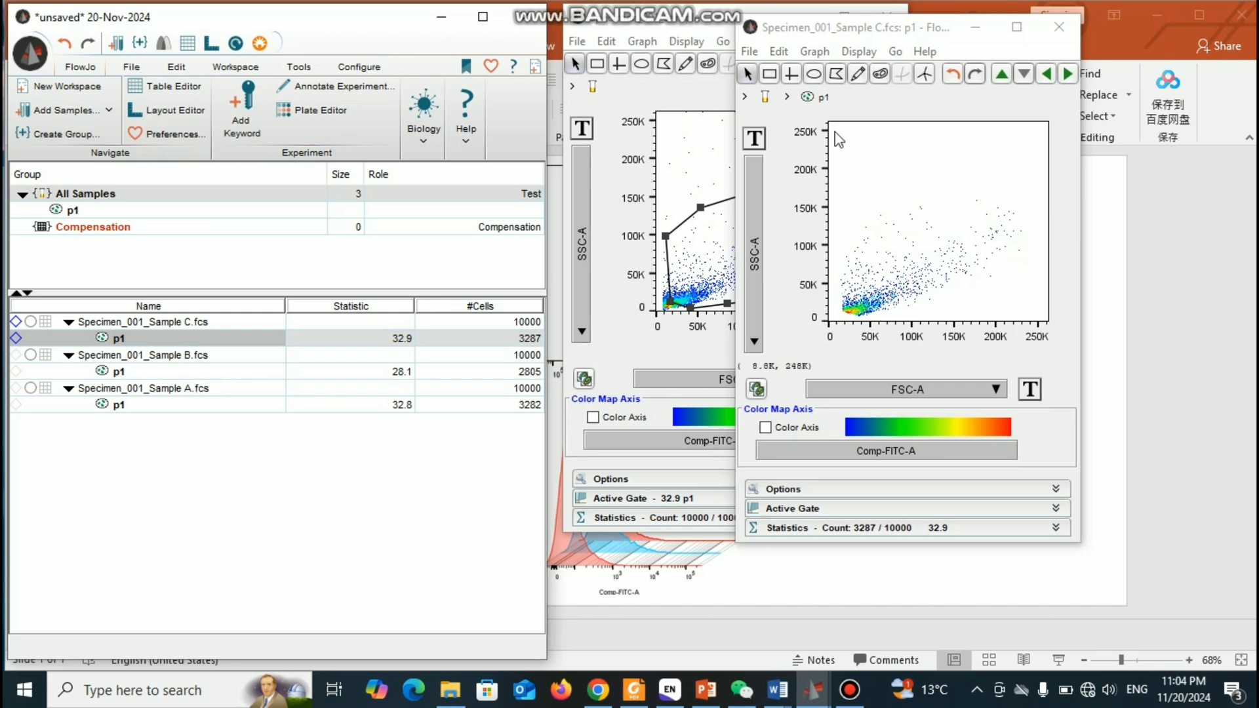
{"action": "left_click", "coordinate": [643, 23]}
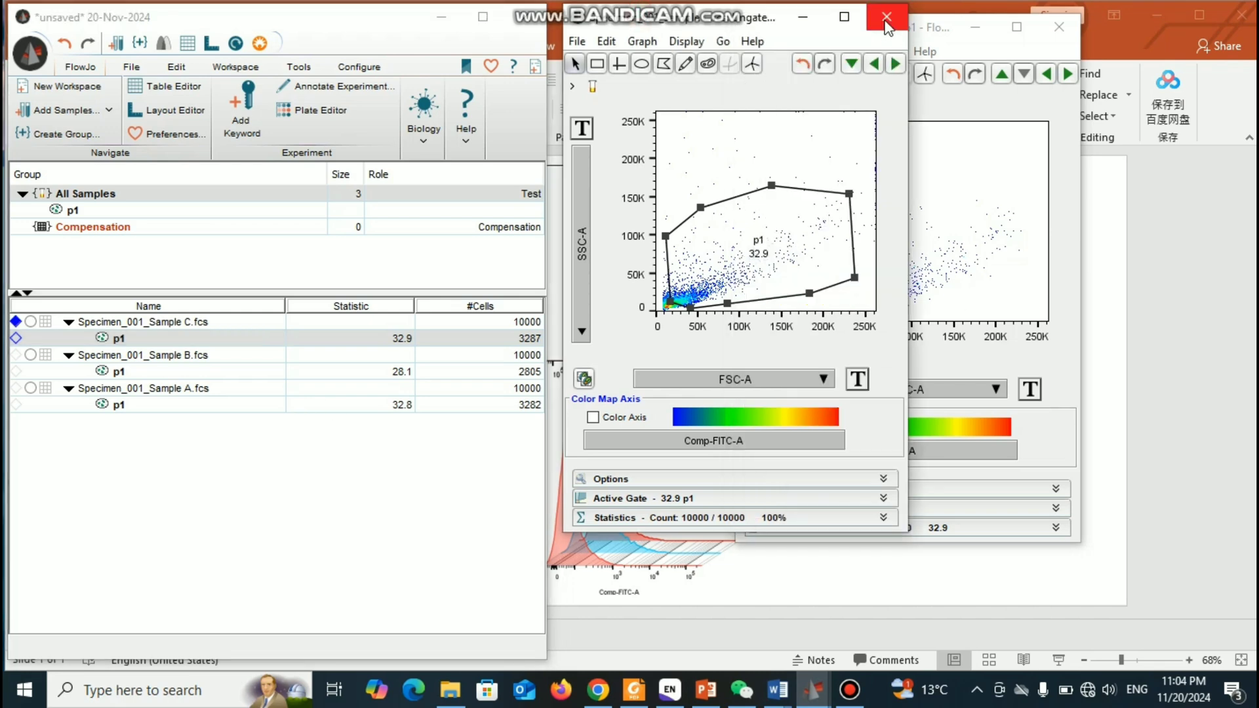
- Switch Sample C's p1 plot to a histogram of Comp-FITC-A
{"action": "left_click", "coordinate": [887, 17]}
{"action": "left_click_drag", "start_coordinate": [893, 38], "coordinate": [743, 36]}
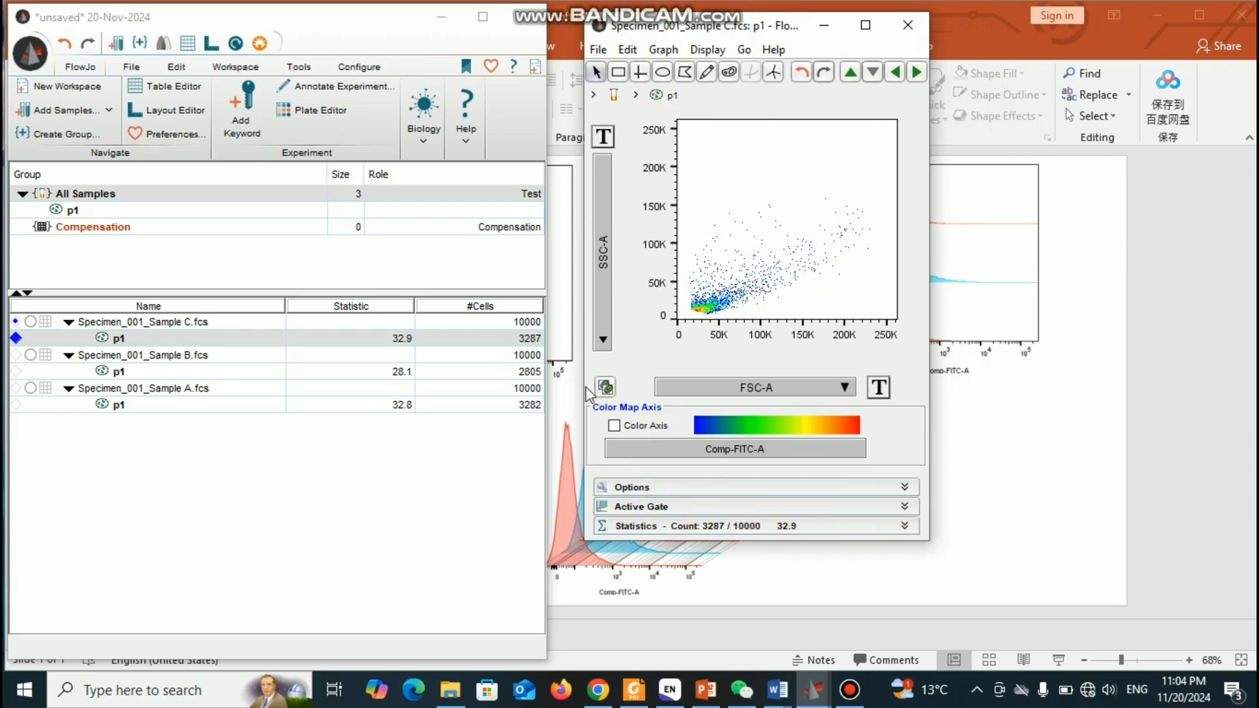
{"action": "left_click", "coordinate": [603, 341]}
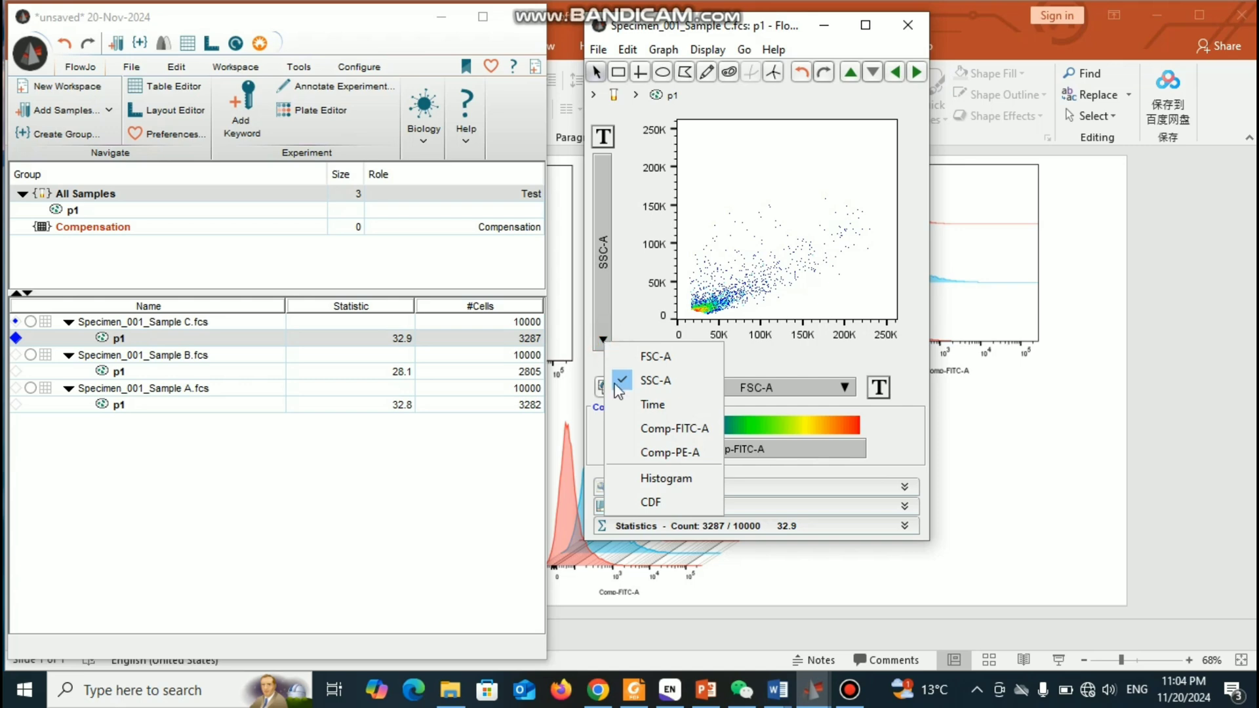
{"action": "left_click", "coordinate": [659, 478]}
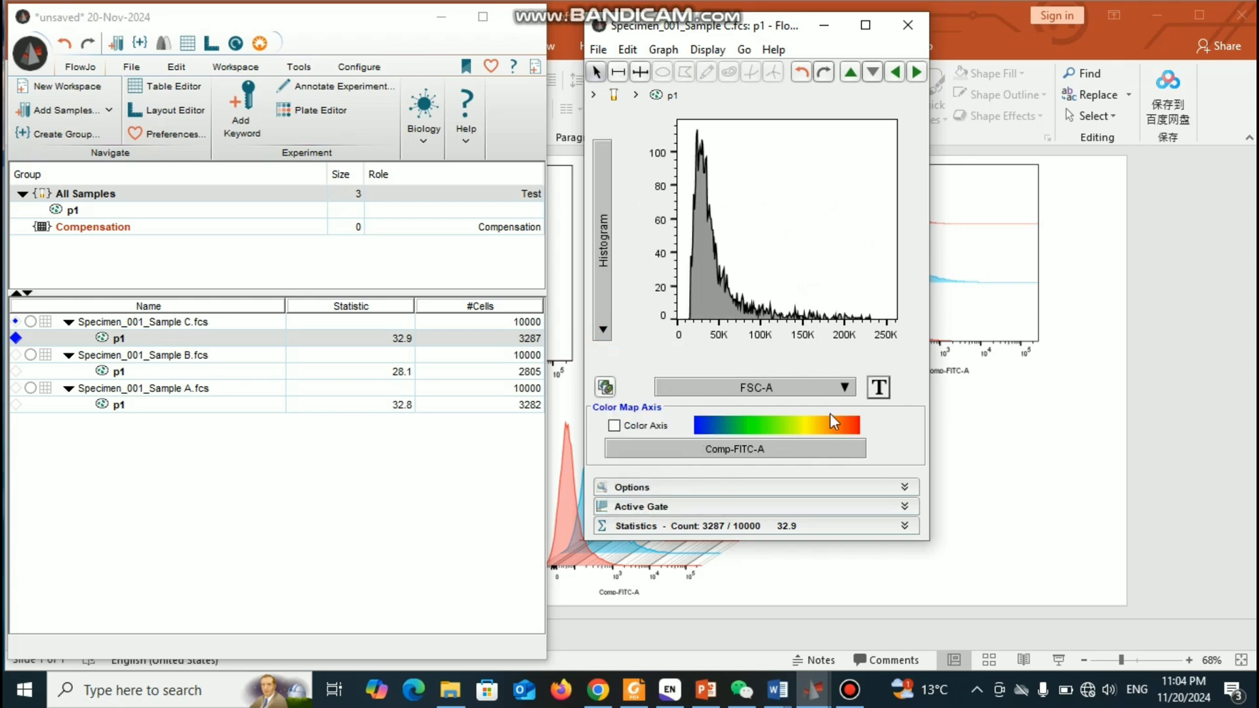
{"action": "left_click", "coordinate": [846, 389]}
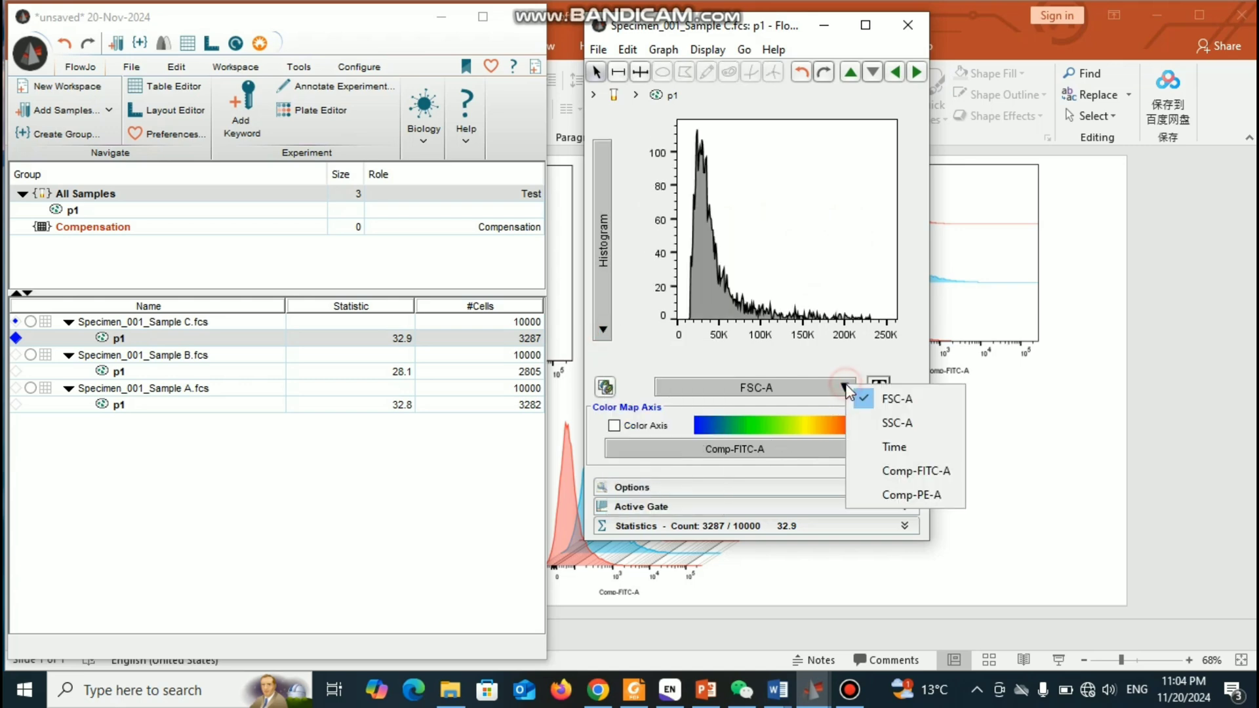
{"action": "left_click", "coordinate": [904, 472]}
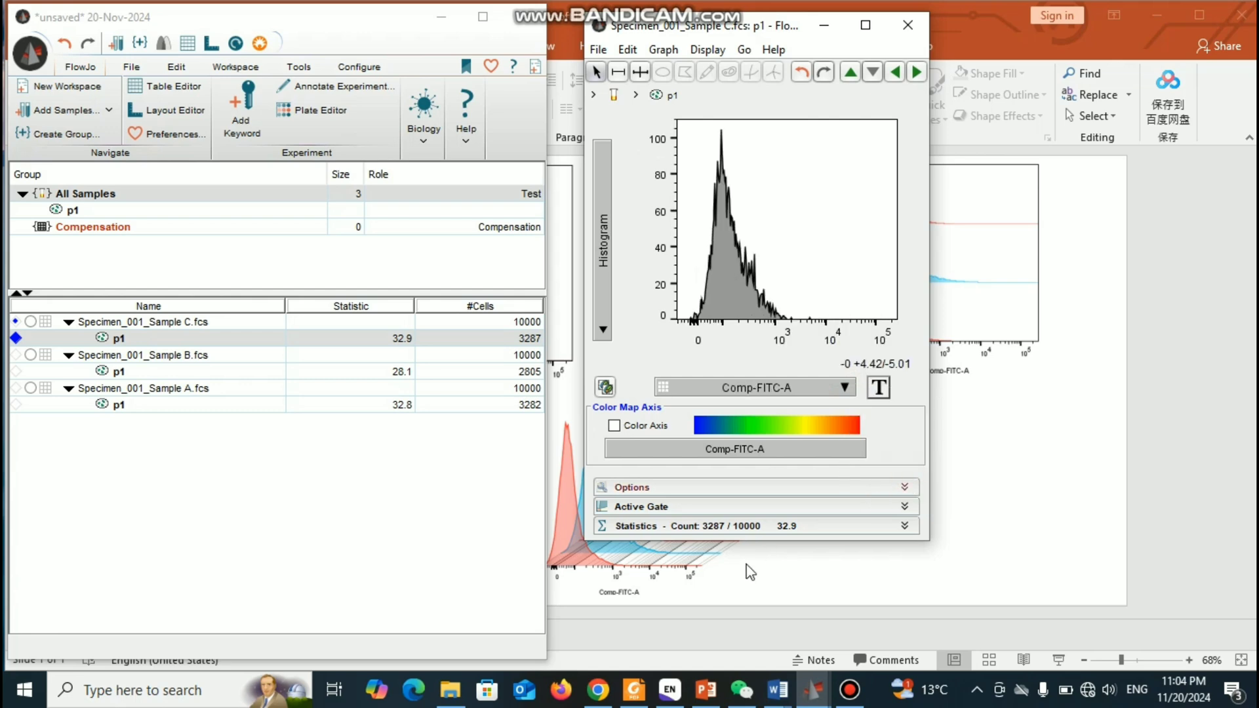
- Turn on smoothing and a red fill for Sample C's histogram
{"action": "left_click", "coordinate": [906, 489]}
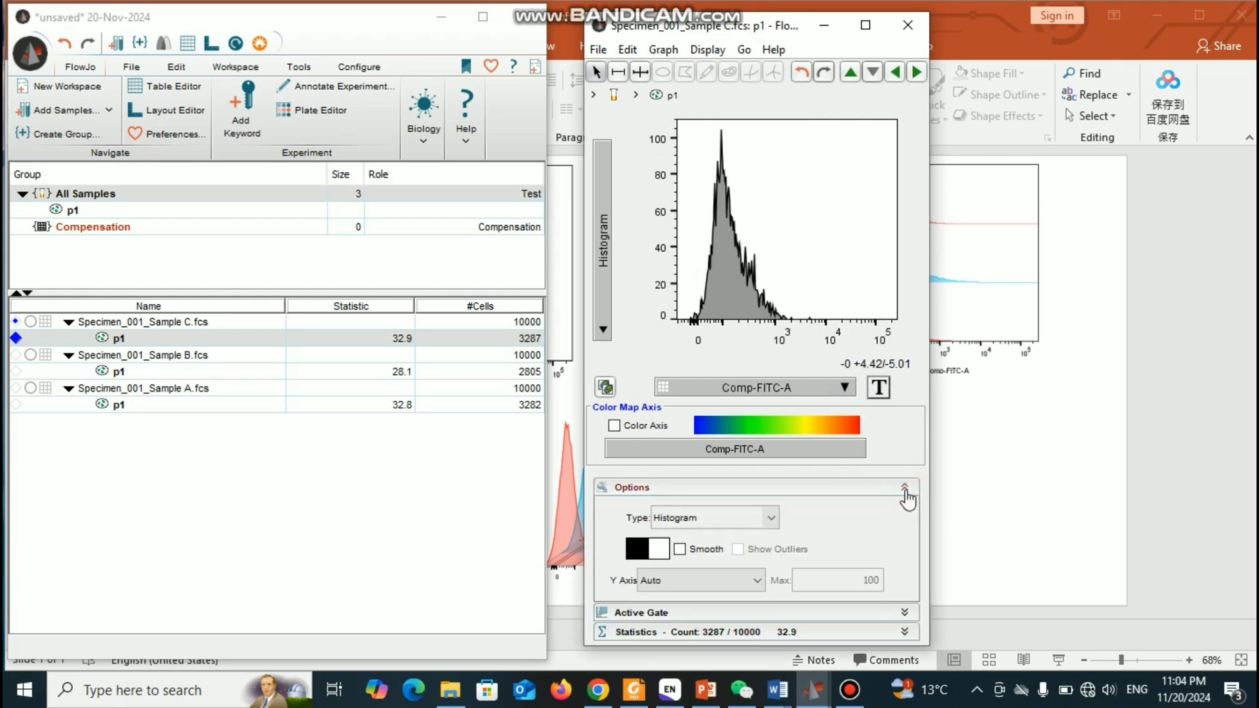
{"action": "left_click", "coordinate": [678, 549]}
{"action": "left_click", "coordinate": [642, 554]}
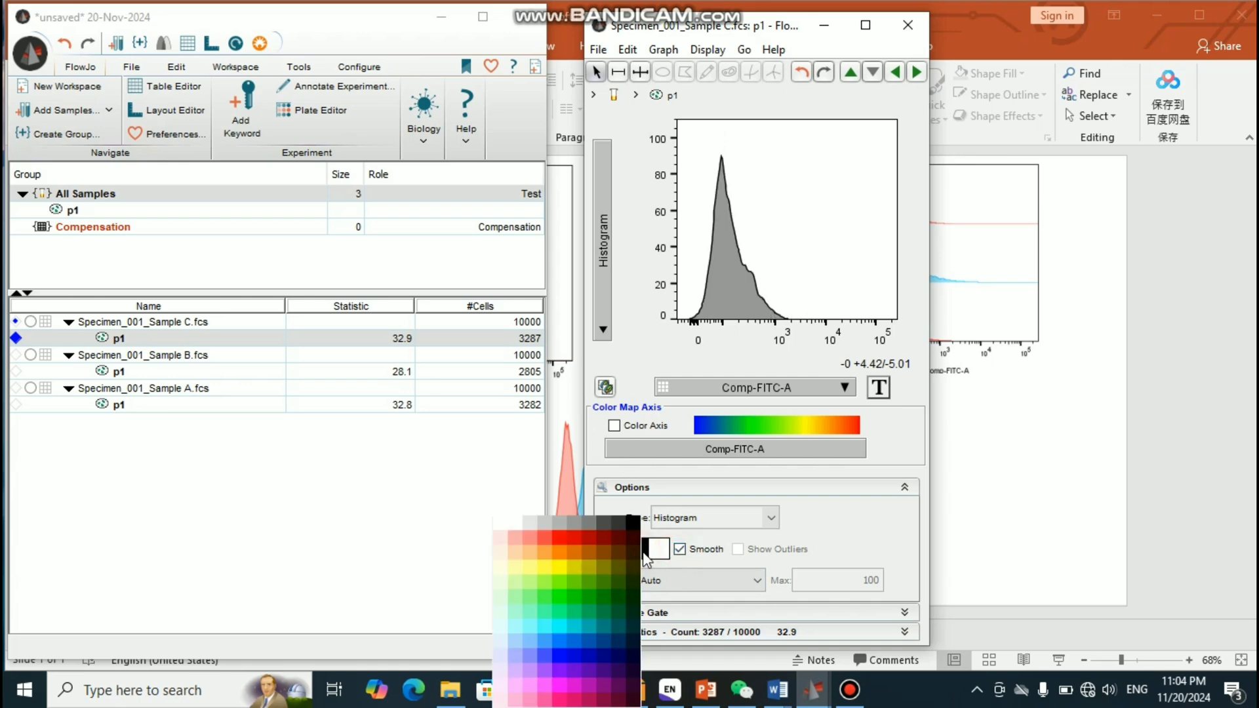
{"action": "left_click", "coordinate": [558, 537]}
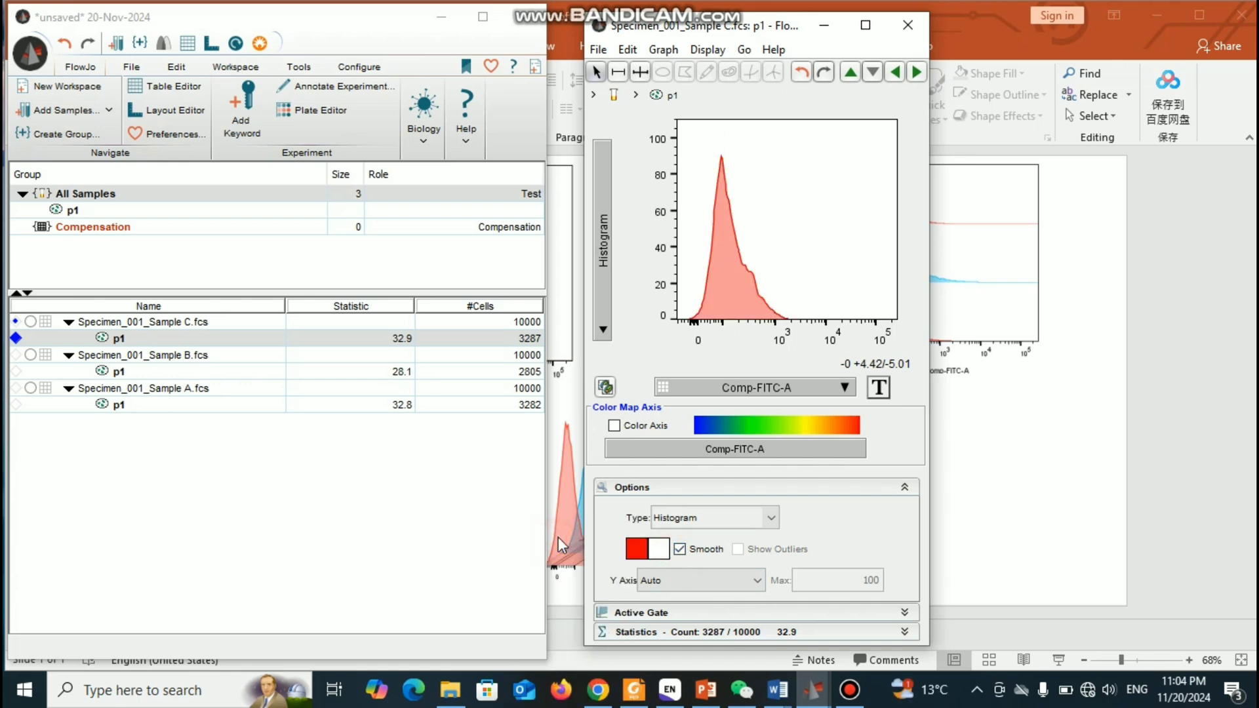
{"action": "left_click", "coordinate": [906, 488]}
{"action": "left_click_drag", "start_coordinate": [741, 30], "coordinate": [706, 23]}
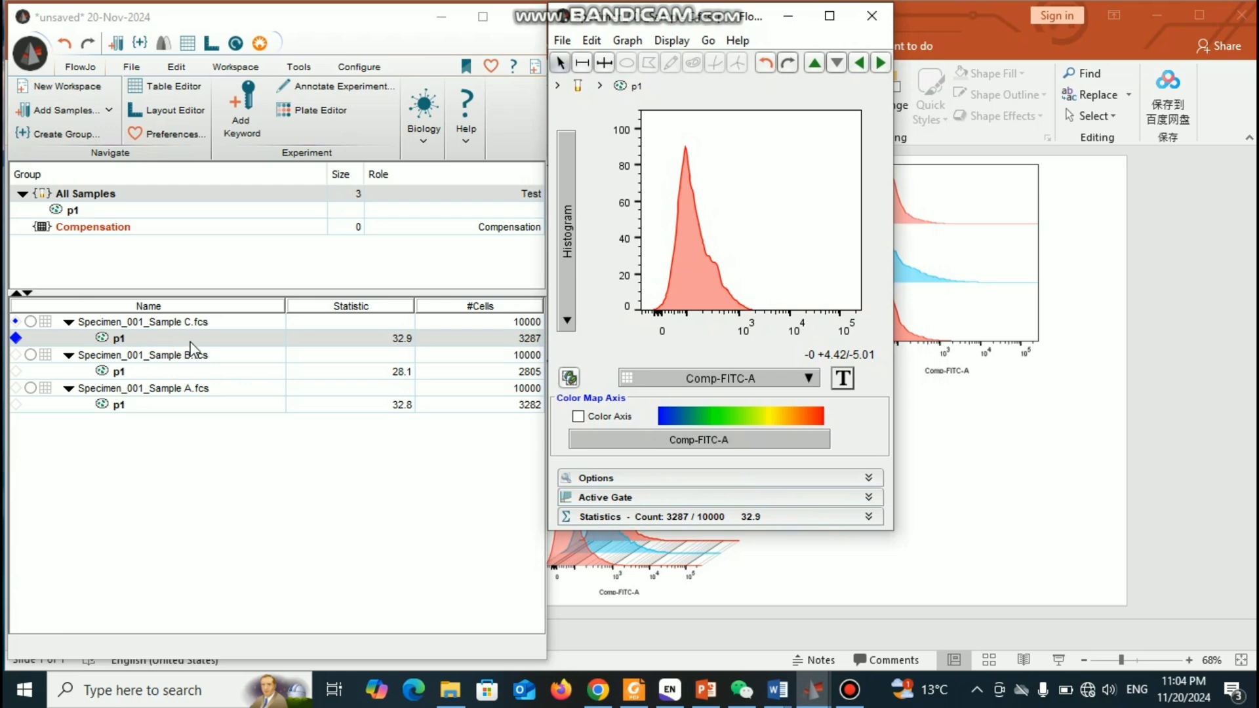
- Open Sample B's p1 plot as a Comp-FITC-A histogram
{"action": "double_click", "coordinate": [124, 373]}
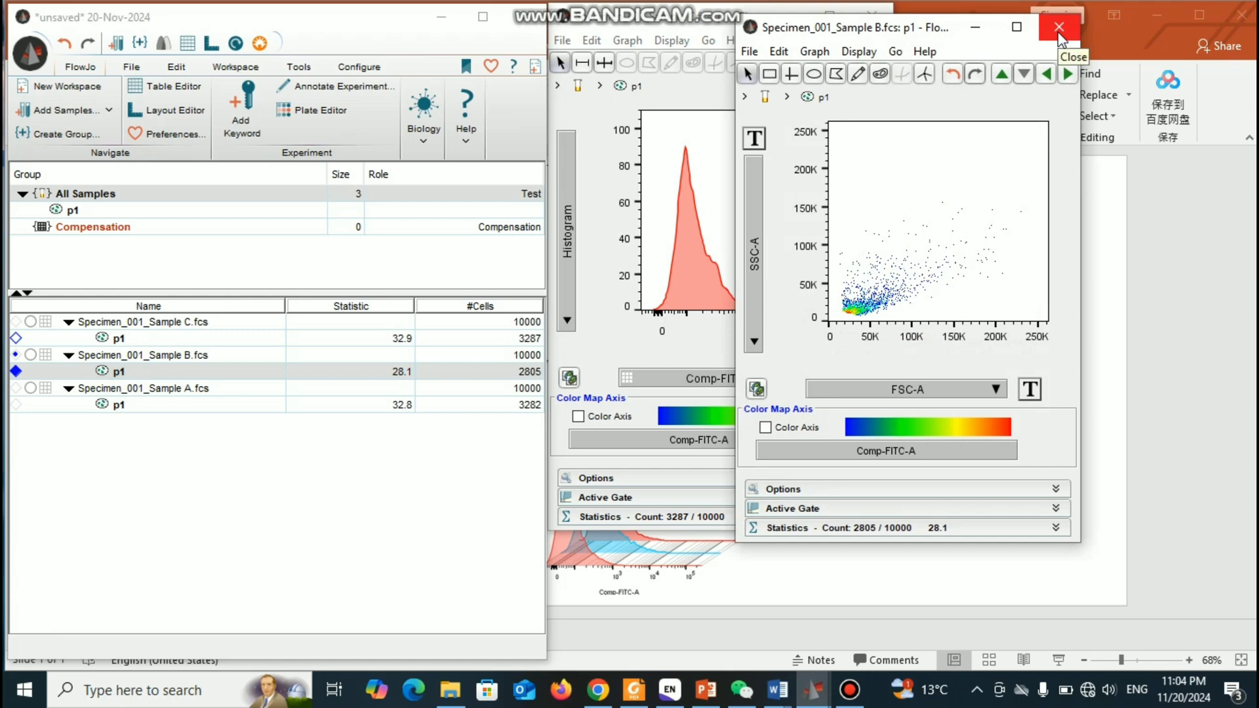
{"action": "left_click", "coordinate": [750, 339]}
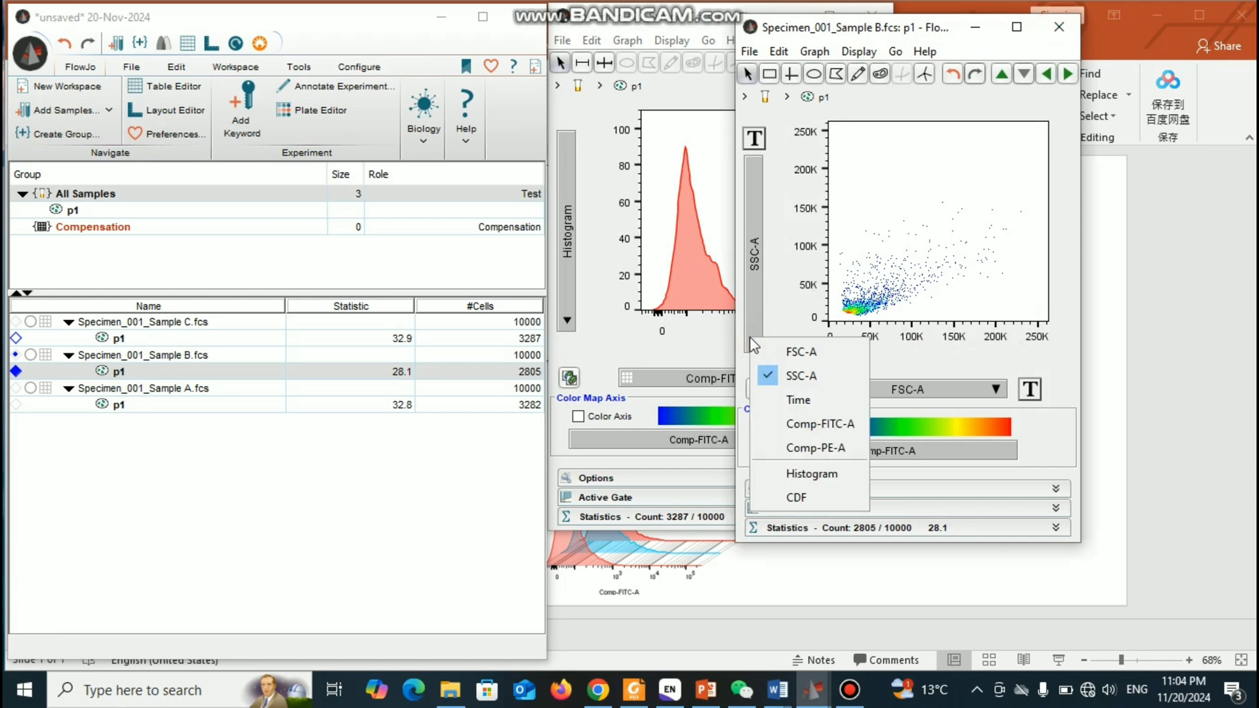
{"action": "left_click", "coordinate": [781, 471]}
{"action": "left_click", "coordinate": [997, 391]}
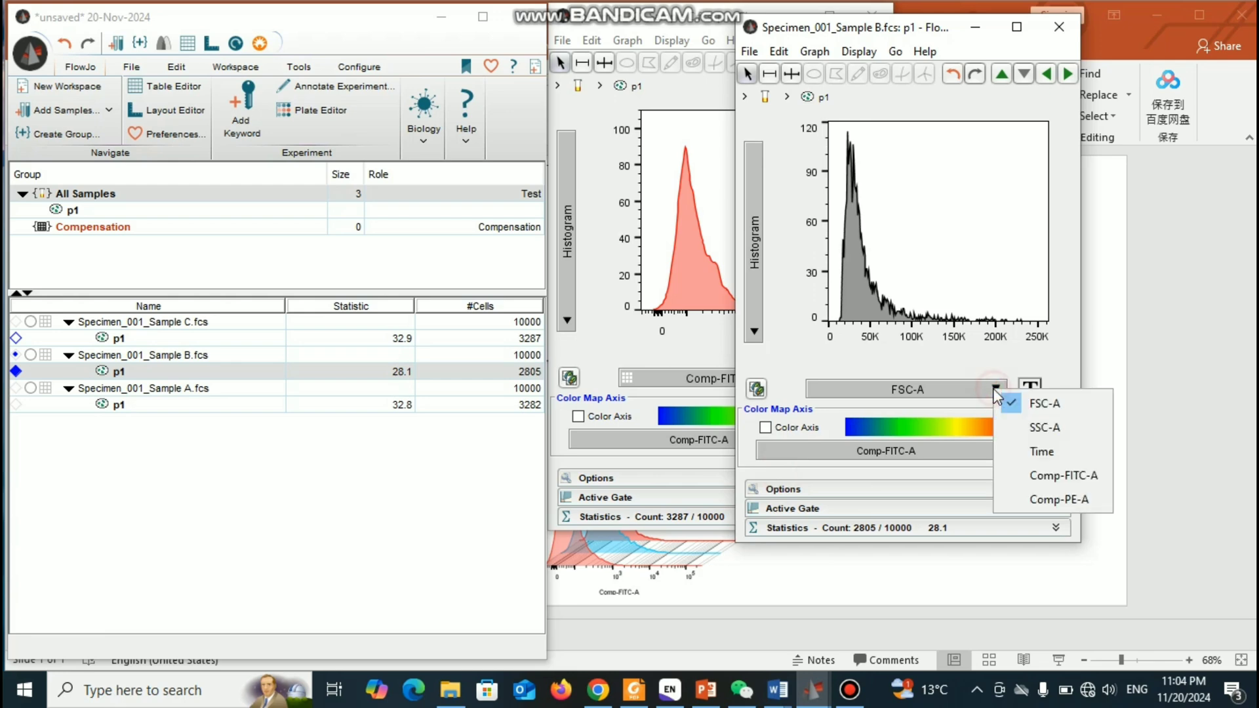
{"action": "left_click", "coordinate": [1020, 476]}
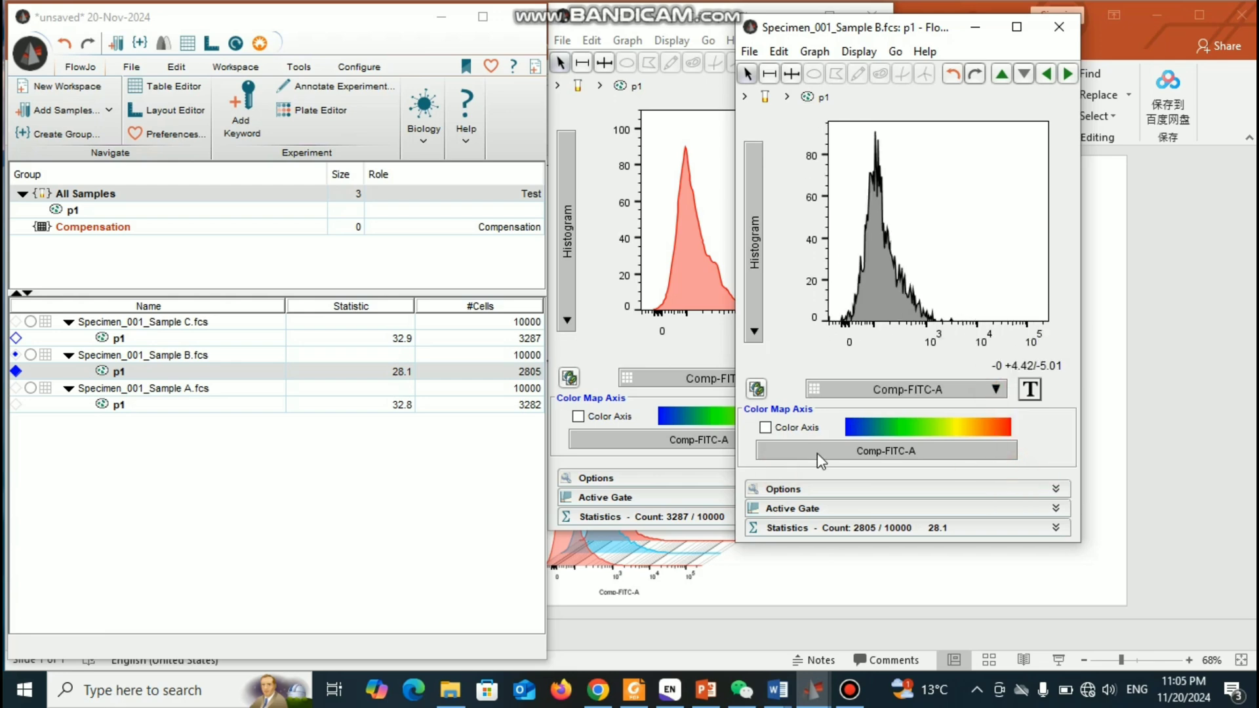
- Colour Sample B's histogram red and smooth it
{"action": "left_click", "coordinate": [1058, 490]}
{"action": "left_click", "coordinate": [794, 553]}
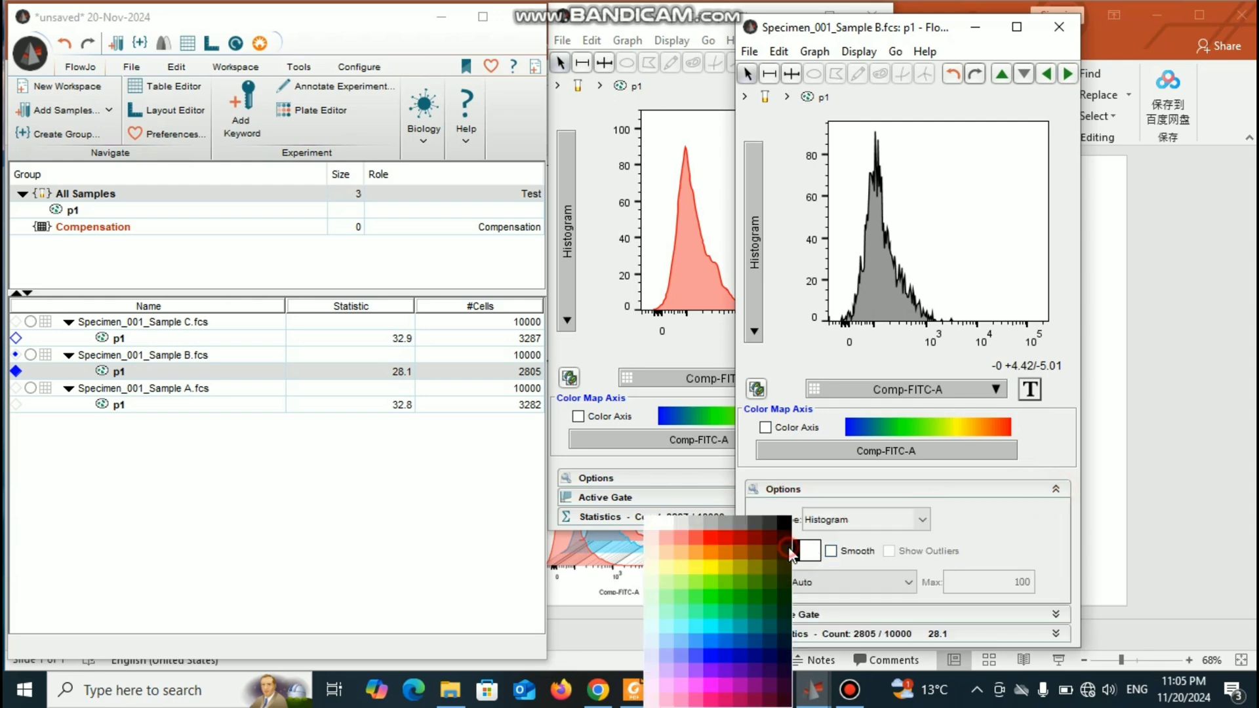
{"action": "left_click", "coordinate": [707, 545]}
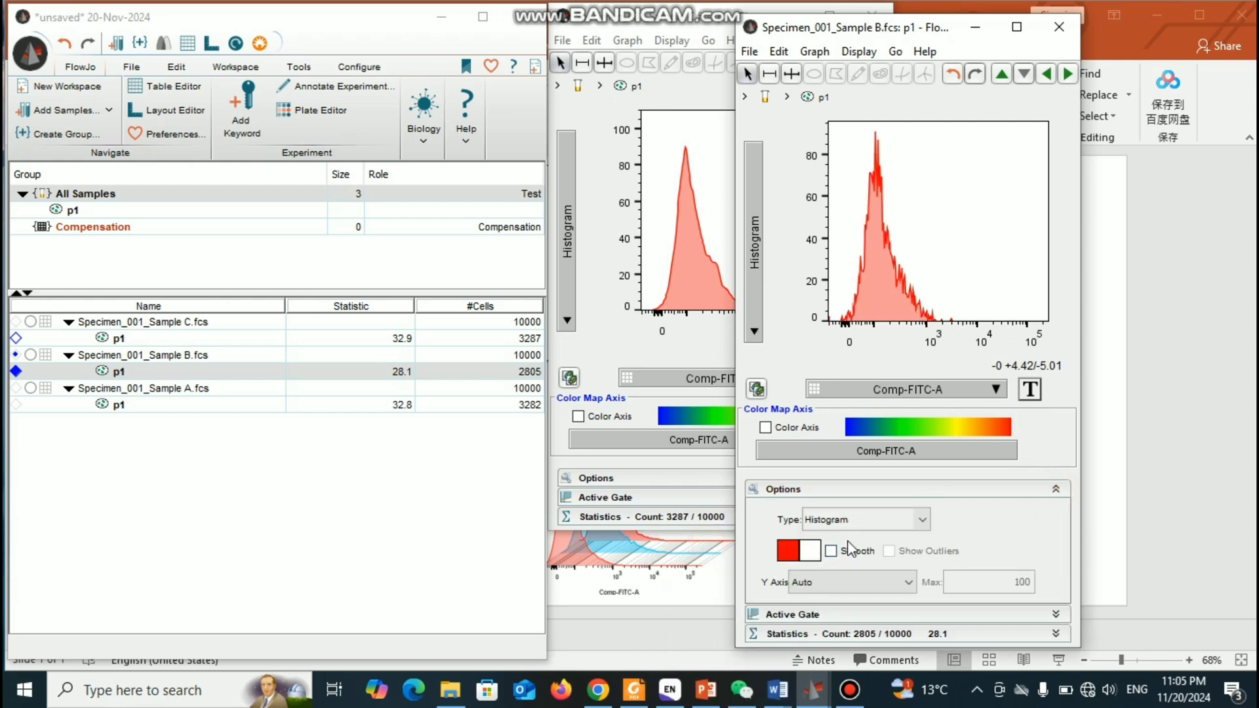
{"action": "left_click", "coordinate": [831, 551]}
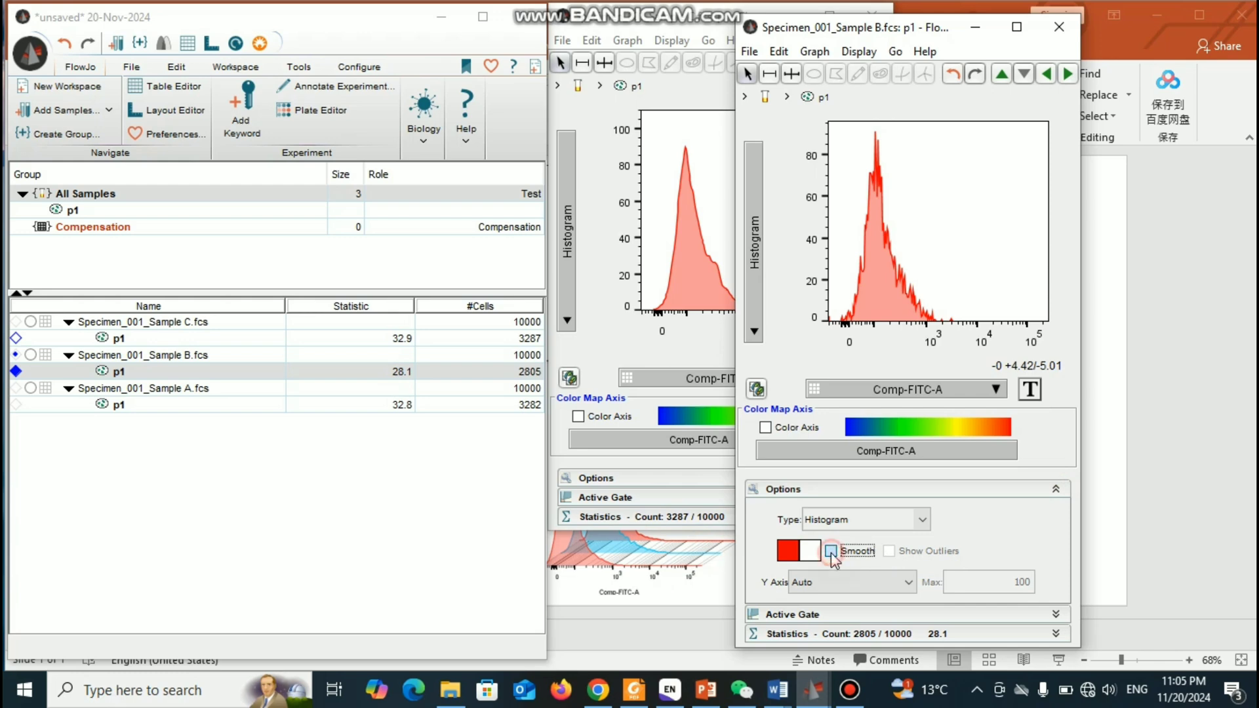
{"action": "left_click", "coordinate": [1057, 491]}
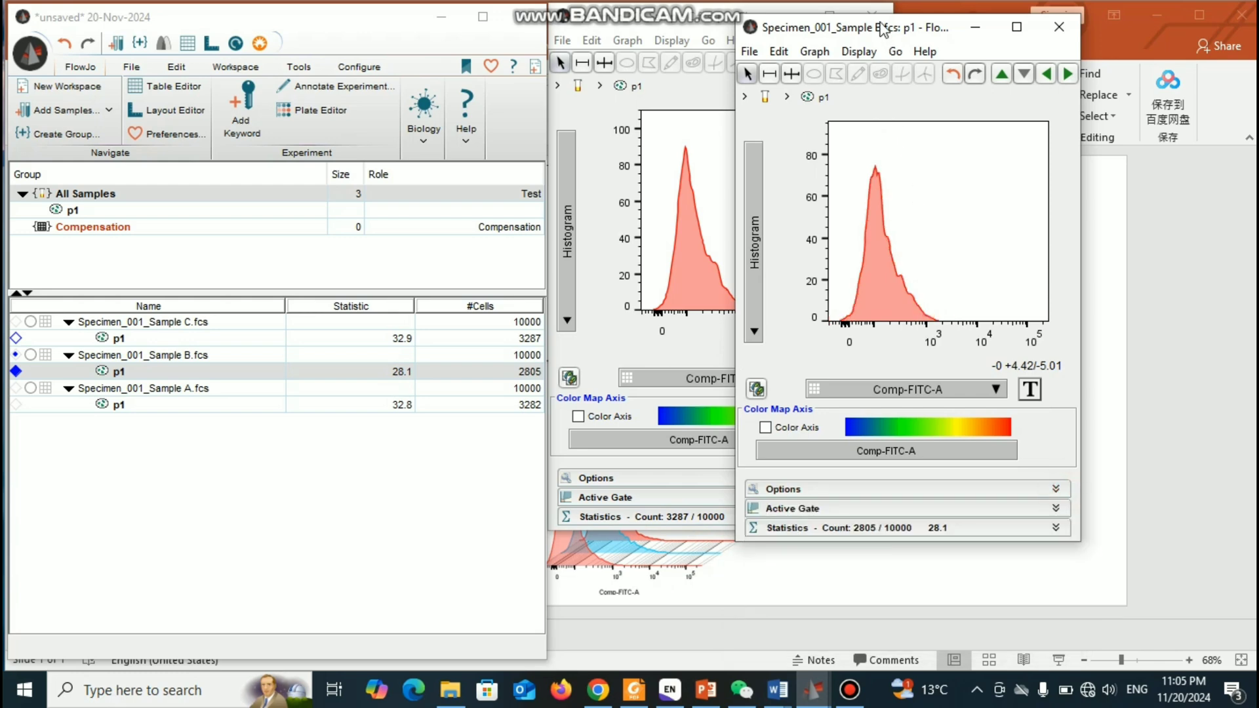
{"action": "left_click_drag", "start_coordinate": [883, 30], "coordinate": [915, 63]}
- Open Sample A's p1 population as a Comp-FITC-A histogram
{"action": "double_click", "coordinate": [139, 391]}
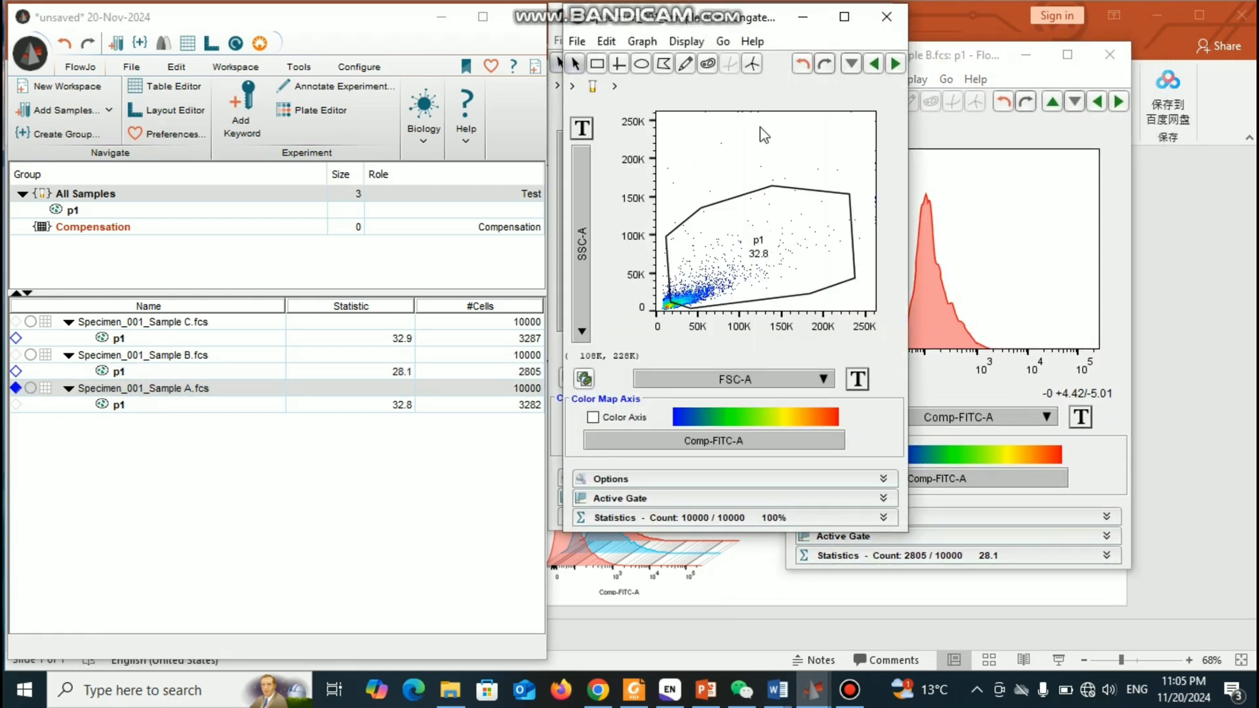
{"action": "left_click", "coordinate": [879, 14]}
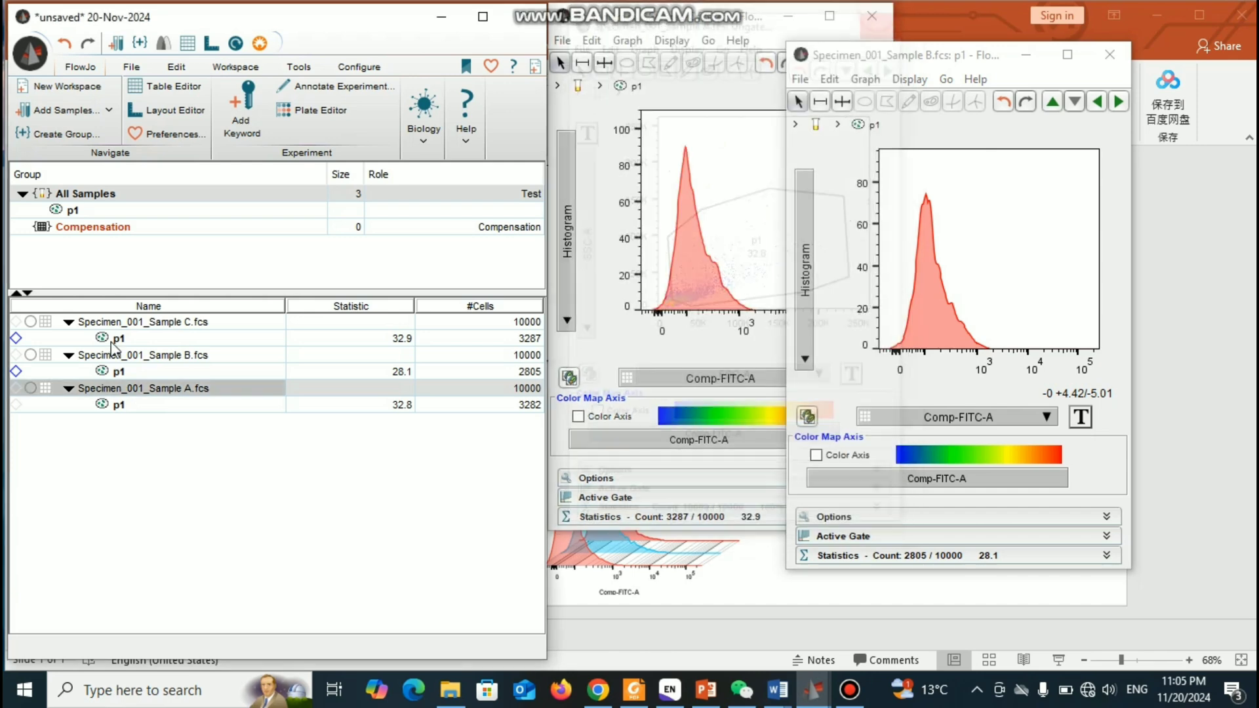
{"action": "double_click", "coordinate": [118, 407]}
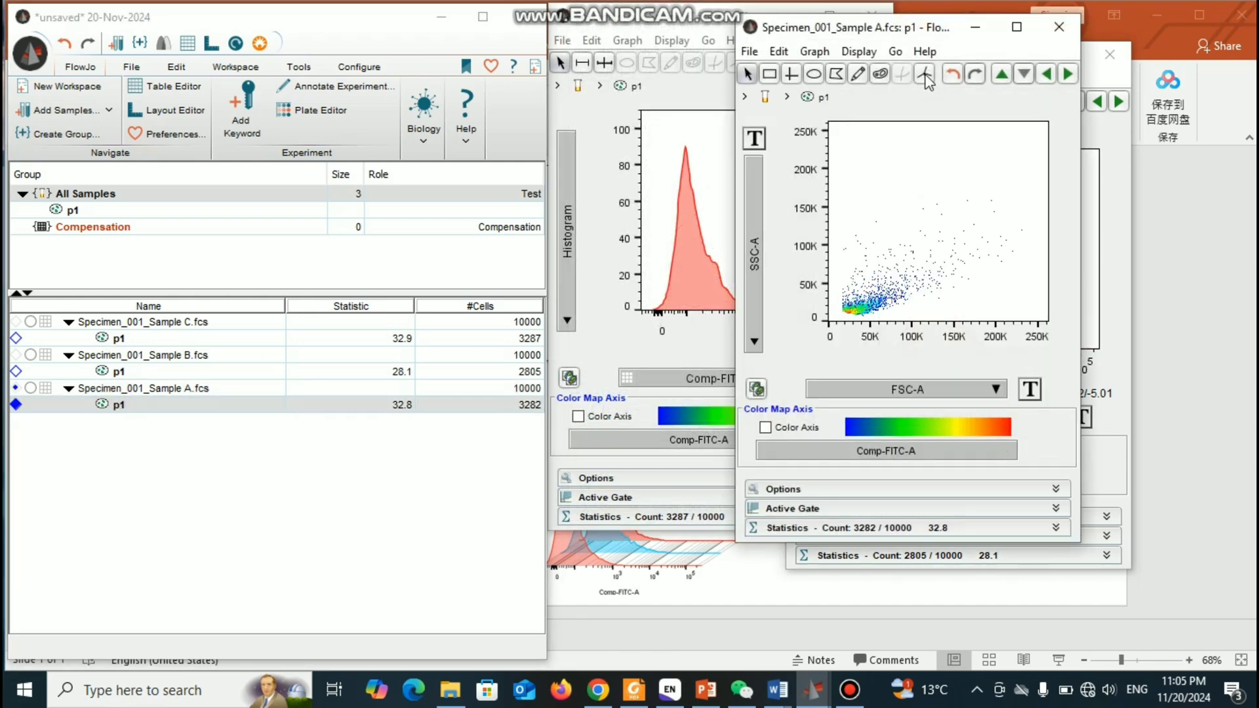
{"action": "left_click", "coordinate": [755, 344]}
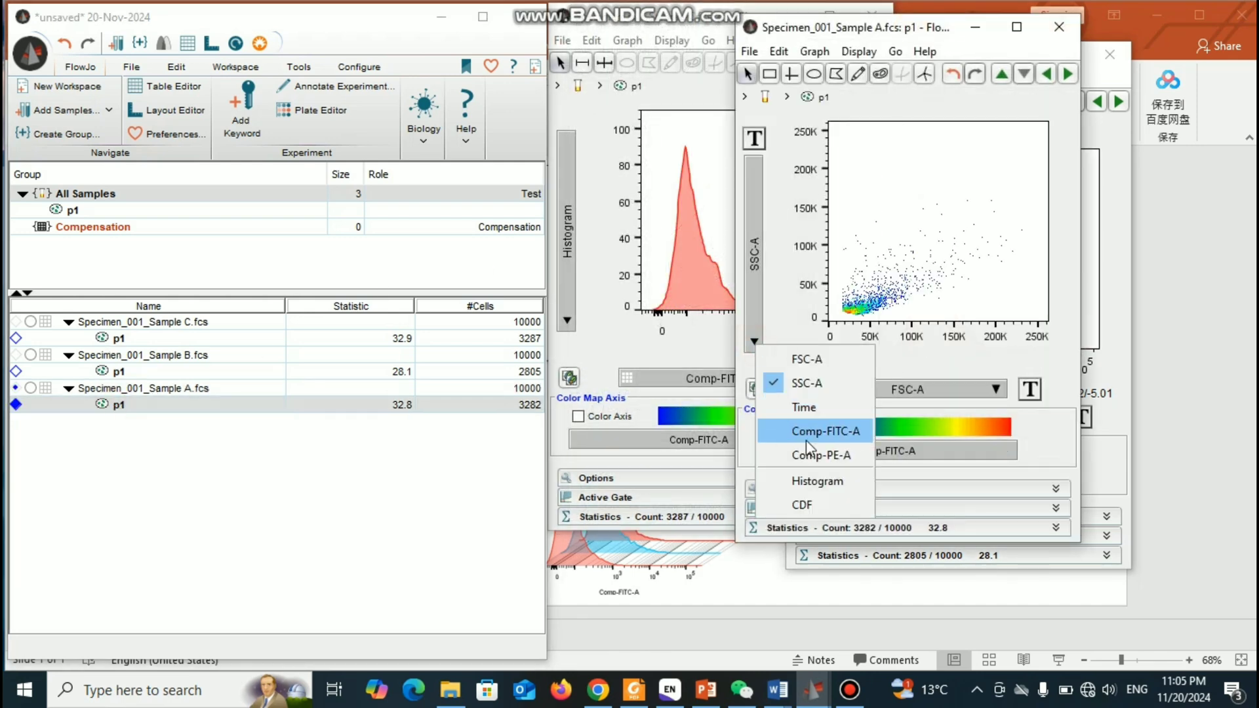
{"action": "left_click", "coordinate": [804, 483]}
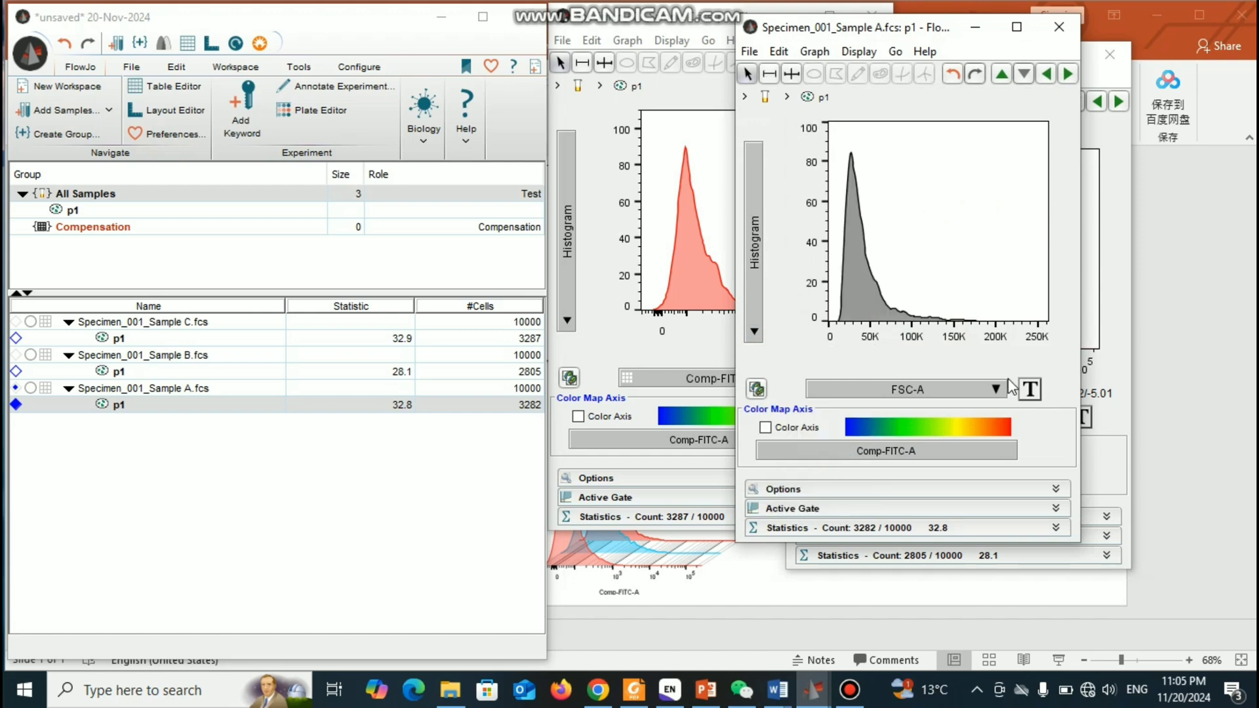
{"action": "left_click", "coordinate": [998, 390]}
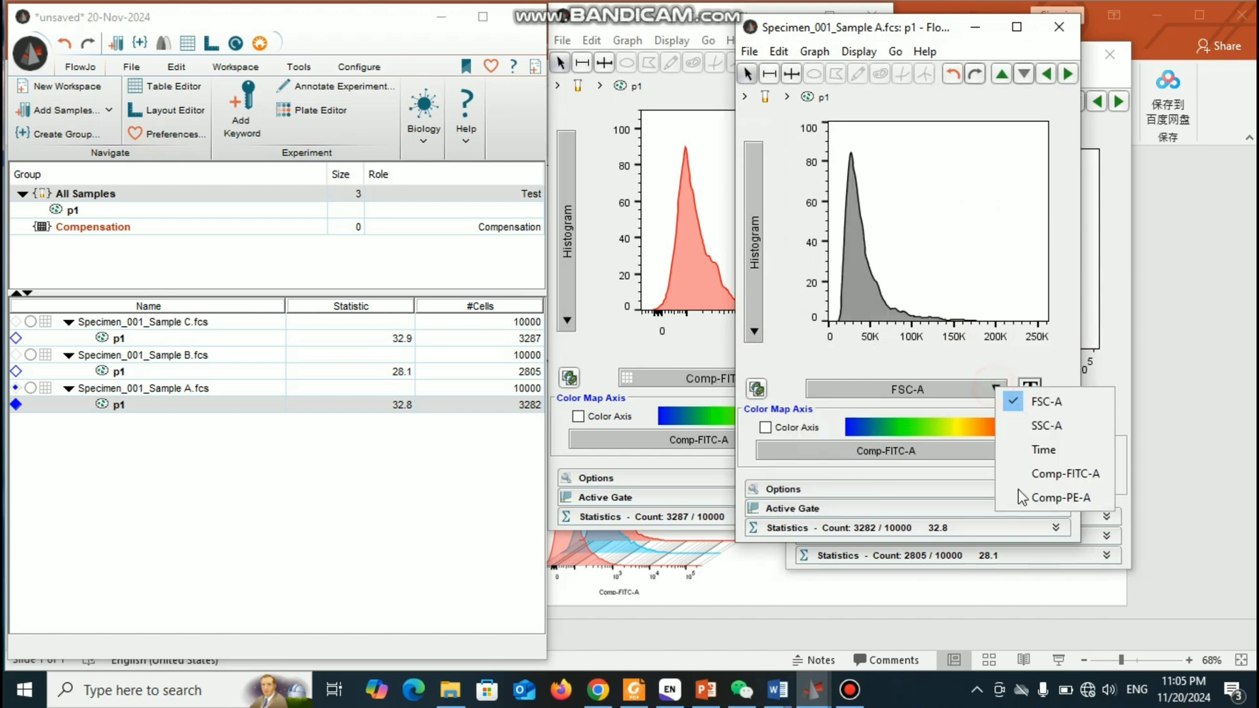
{"action": "left_click", "coordinate": [1053, 481]}
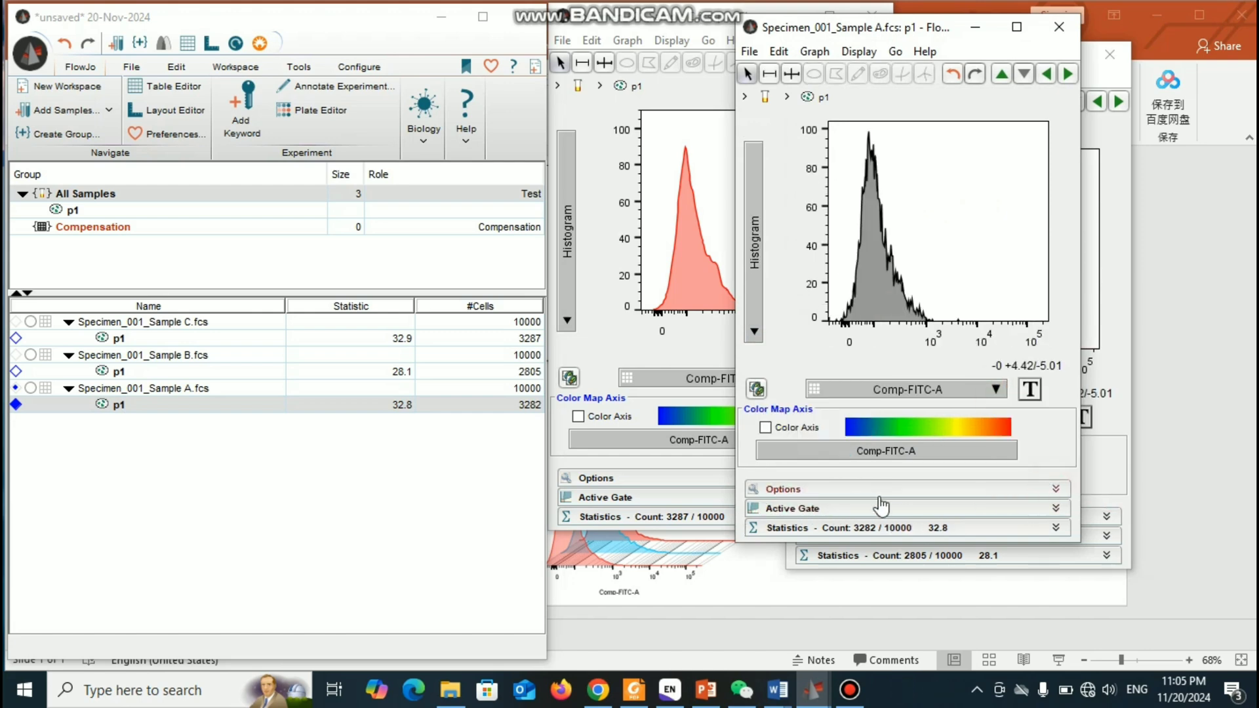
- Colour Sample A's histogram red, smooth it, and set its window beside Sample B's
{"action": "left_click", "coordinate": [1056, 489]}
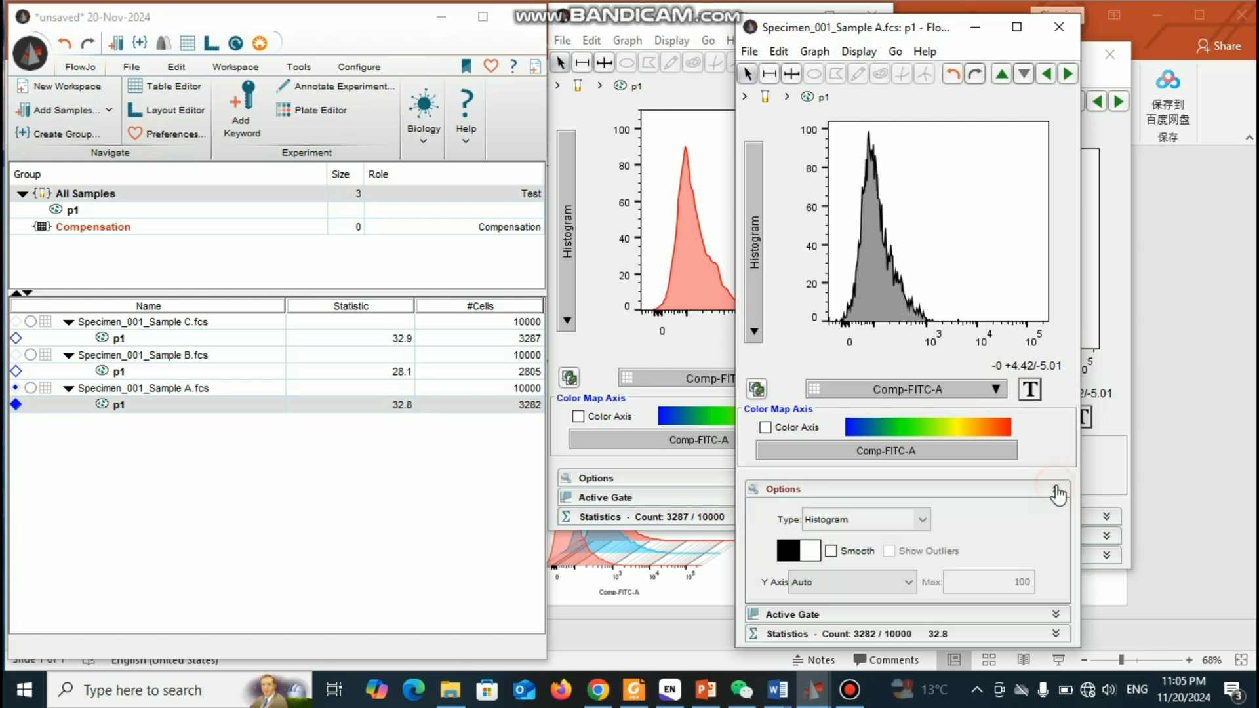
{"action": "left_click", "coordinate": [797, 553]}
{"action": "left_click", "coordinate": [708, 540]}
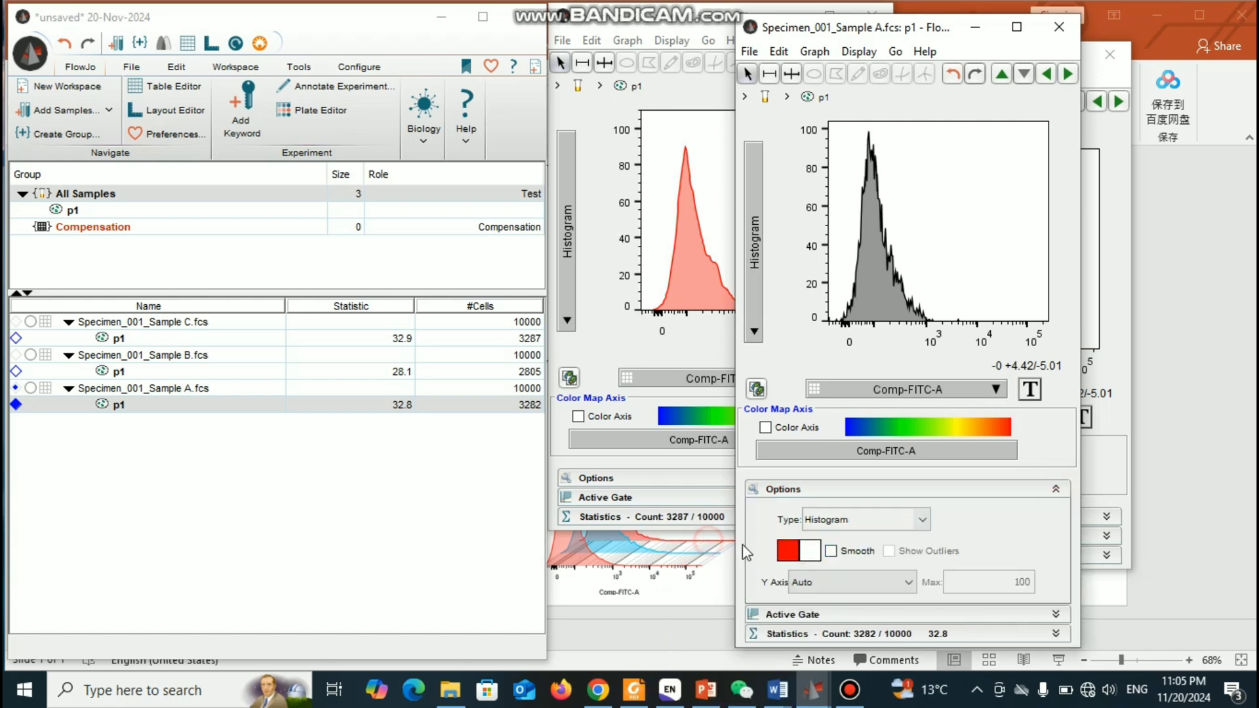
{"action": "left_click", "coordinate": [832, 551]}
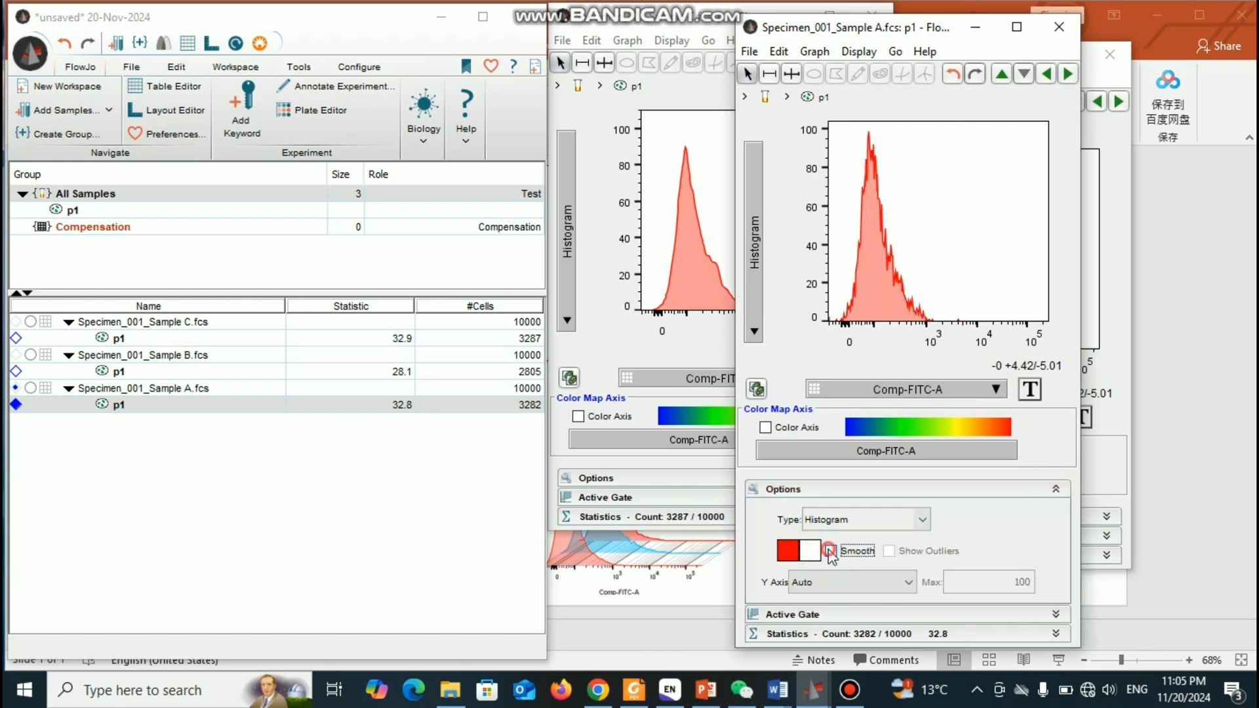
{"action": "left_click", "coordinate": [1058, 492]}
{"action": "left_click_drag", "start_coordinate": [877, 27], "coordinate": [433, 125]}
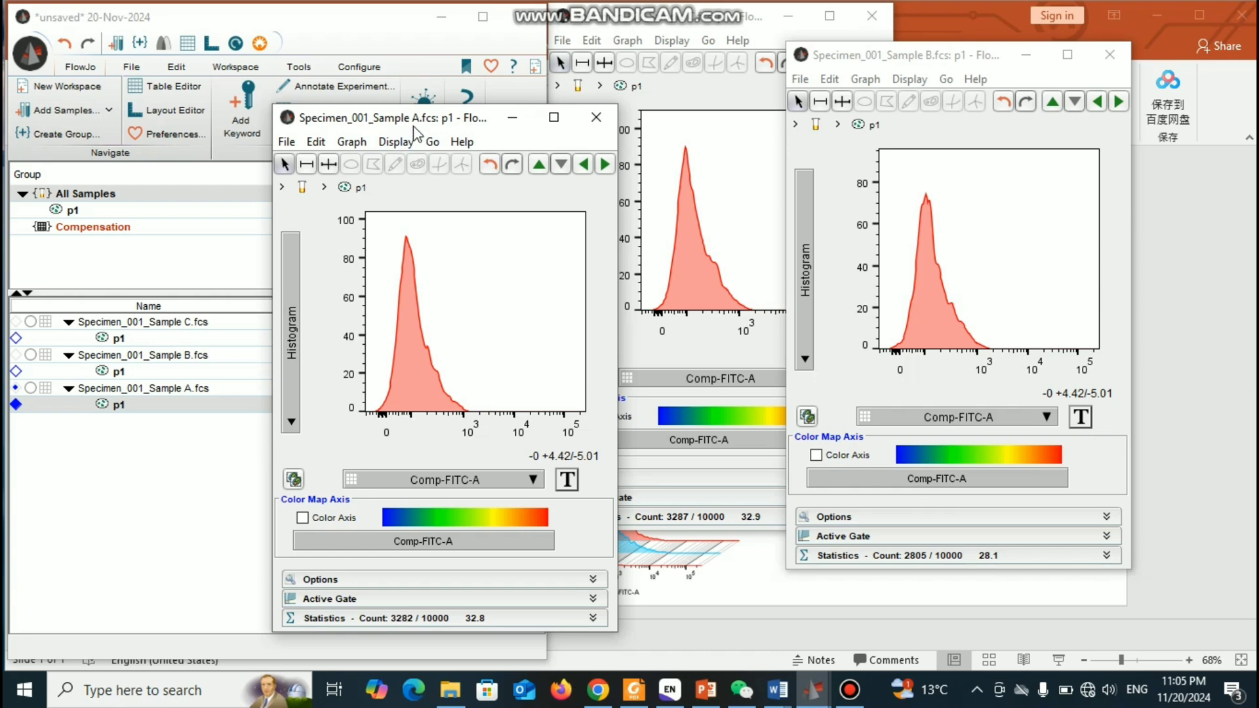
{"action": "left_click_drag", "start_coordinate": [502, 129], "coordinate": [626, 138]}
{"action": "mouse_move", "coordinate": [540, 140]}
{"action": "left_mouse_down"}
{"action": "mouse_move", "coordinate": [711, 169]}
{"action": "mouse_move", "coordinate": [813, 235]}
{"action": "mouse_move", "coordinate": [881, 218]}
{"action": "mouse_move", "coordinate": [533, 164]}
{"action": "left_mouse_up"}
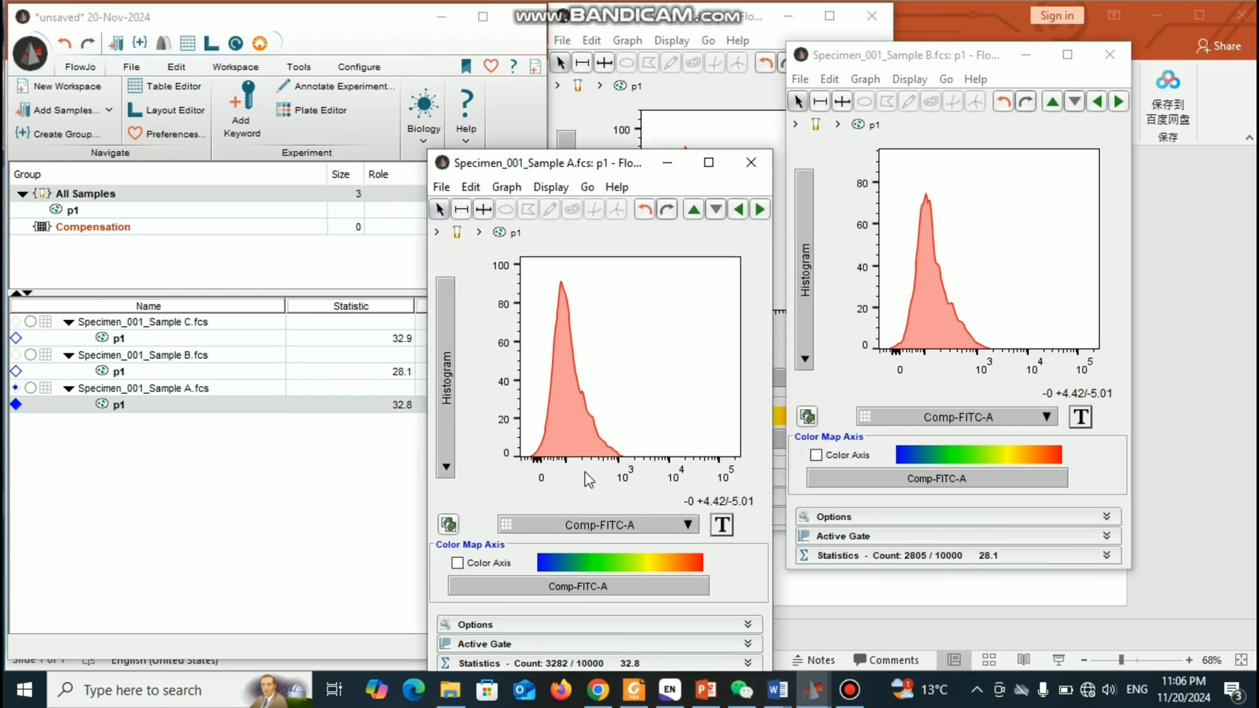
- Open a blank Layout Editor page and position it so Sample B's graph stays visible
{"action": "left_click", "coordinate": [168, 119]}
{"action": "left_click_drag", "start_coordinate": [656, 105], "coordinate": [521, 58]}
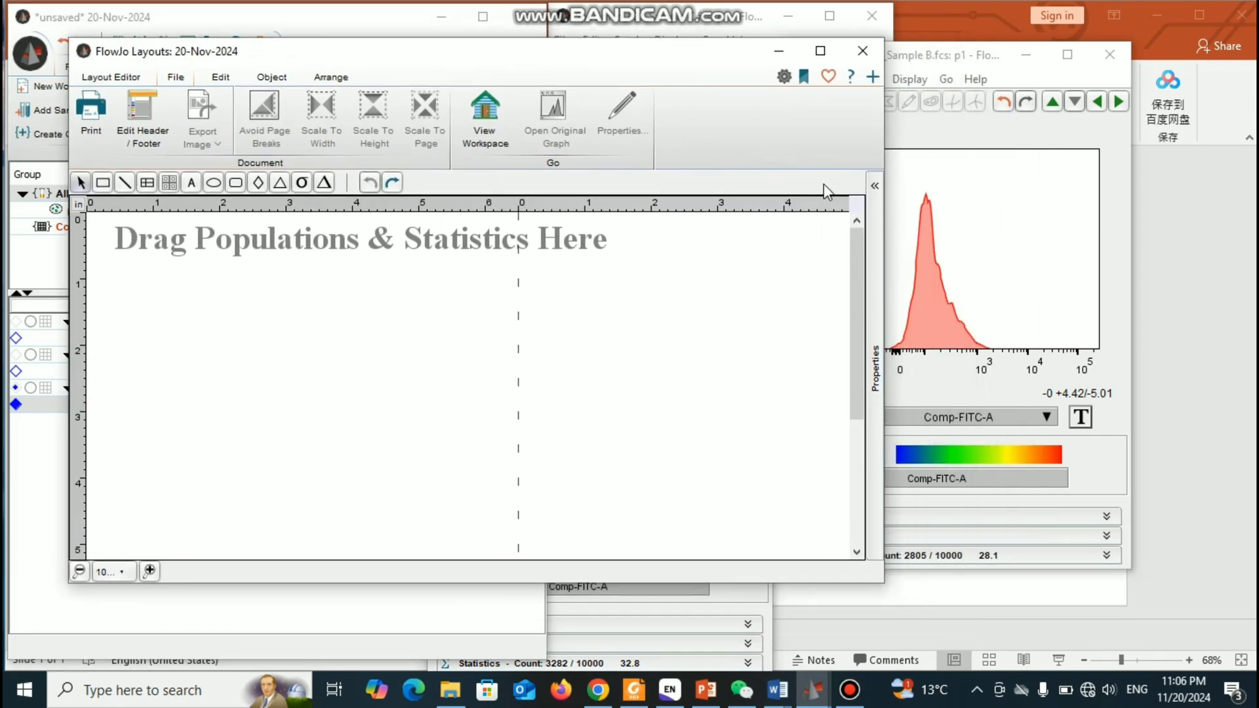
{"action": "left_click_drag", "start_coordinate": [732, 65], "coordinate": [675, 78]}
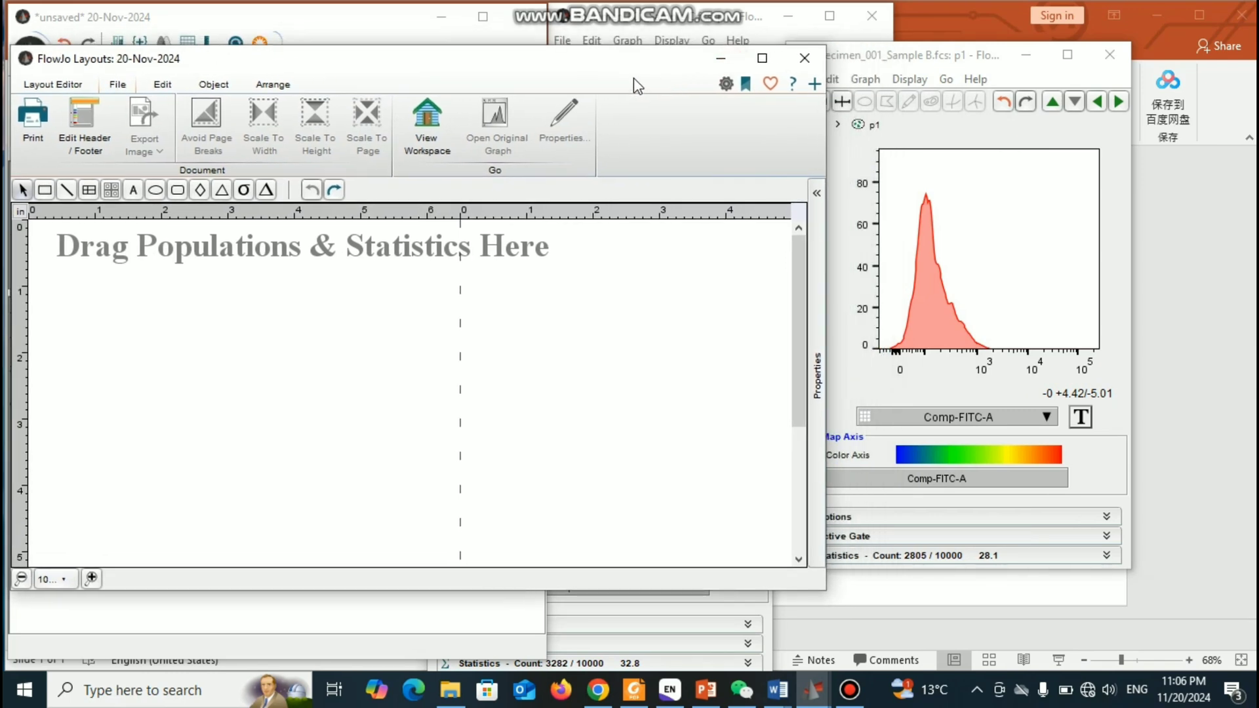
{"action": "left_click_drag", "start_coordinate": [588, 70], "coordinate": [812, 133]}
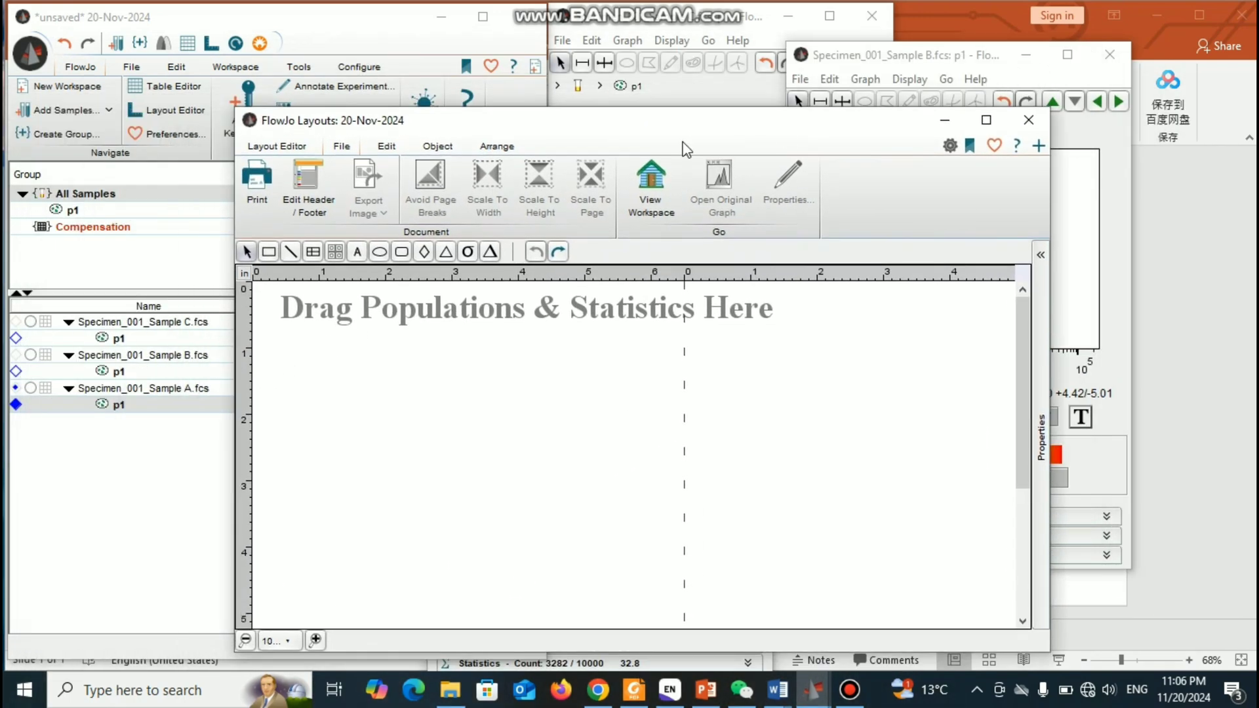
{"action": "left_click_drag", "start_coordinate": [725, 115], "coordinate": [466, 88]}
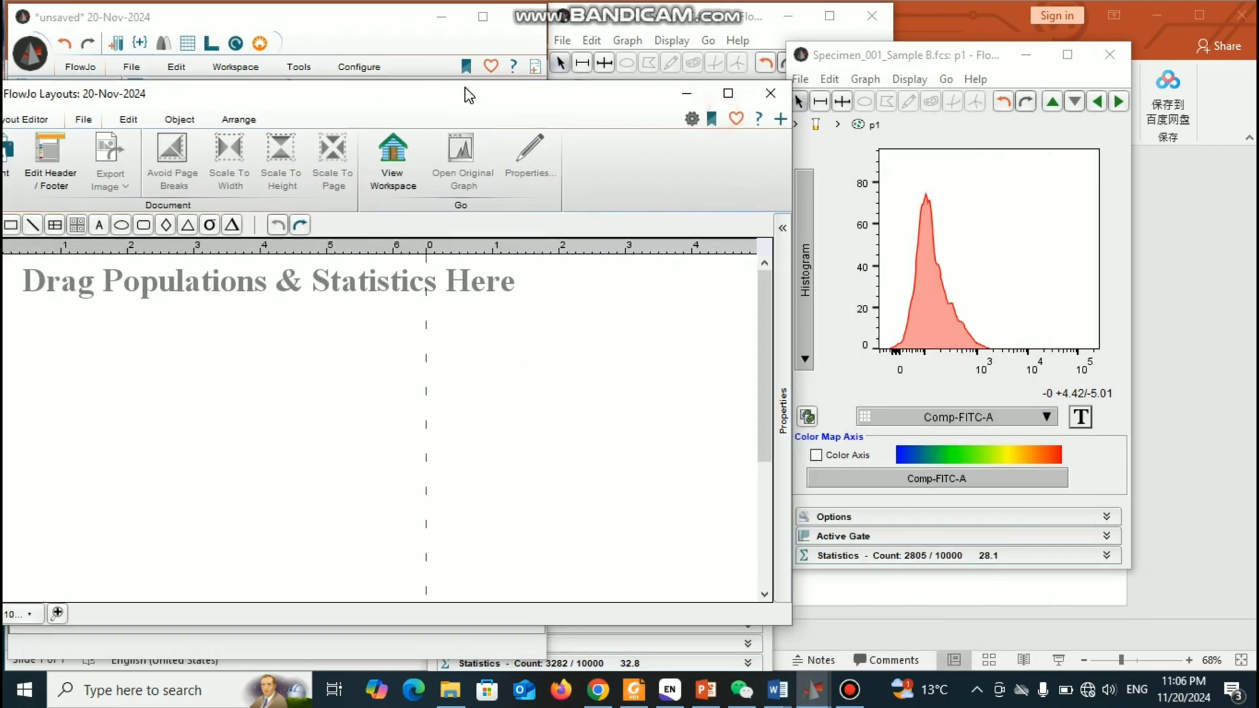
- Copy Sample B's p1 histogram onto the layout page
{"action": "right_click", "coordinate": [961, 174]}
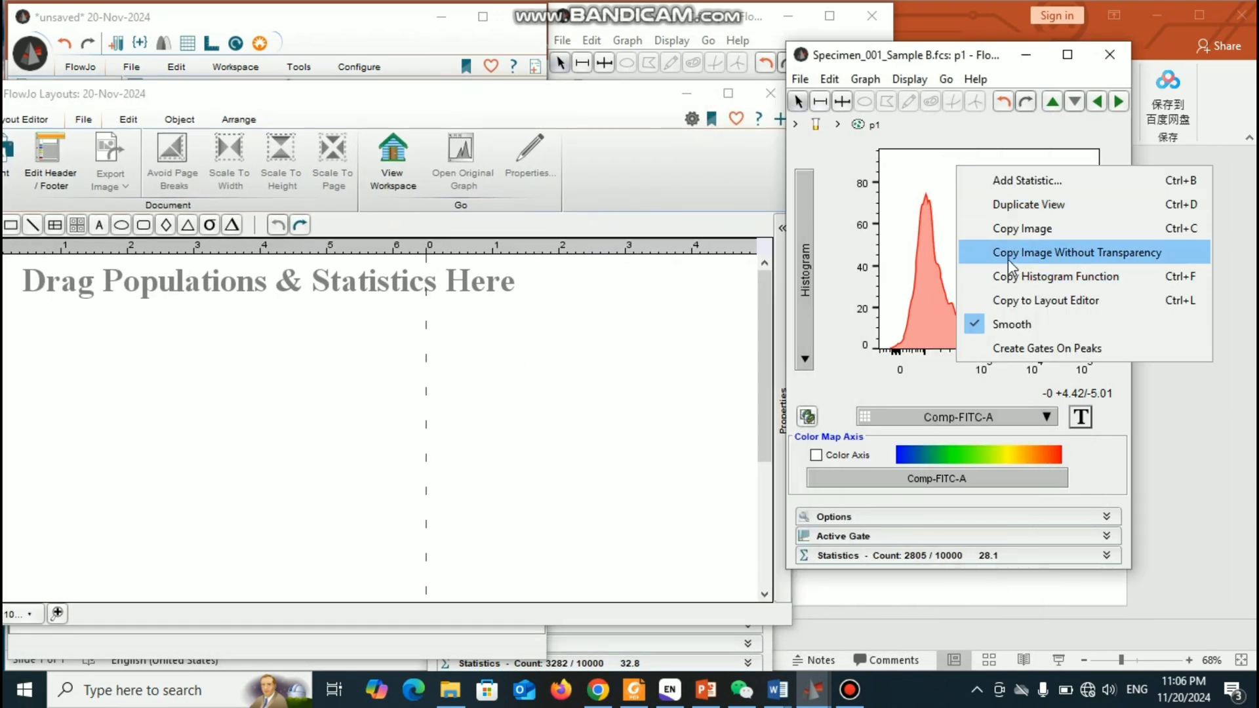
{"action": "left_click", "coordinate": [1021, 303]}
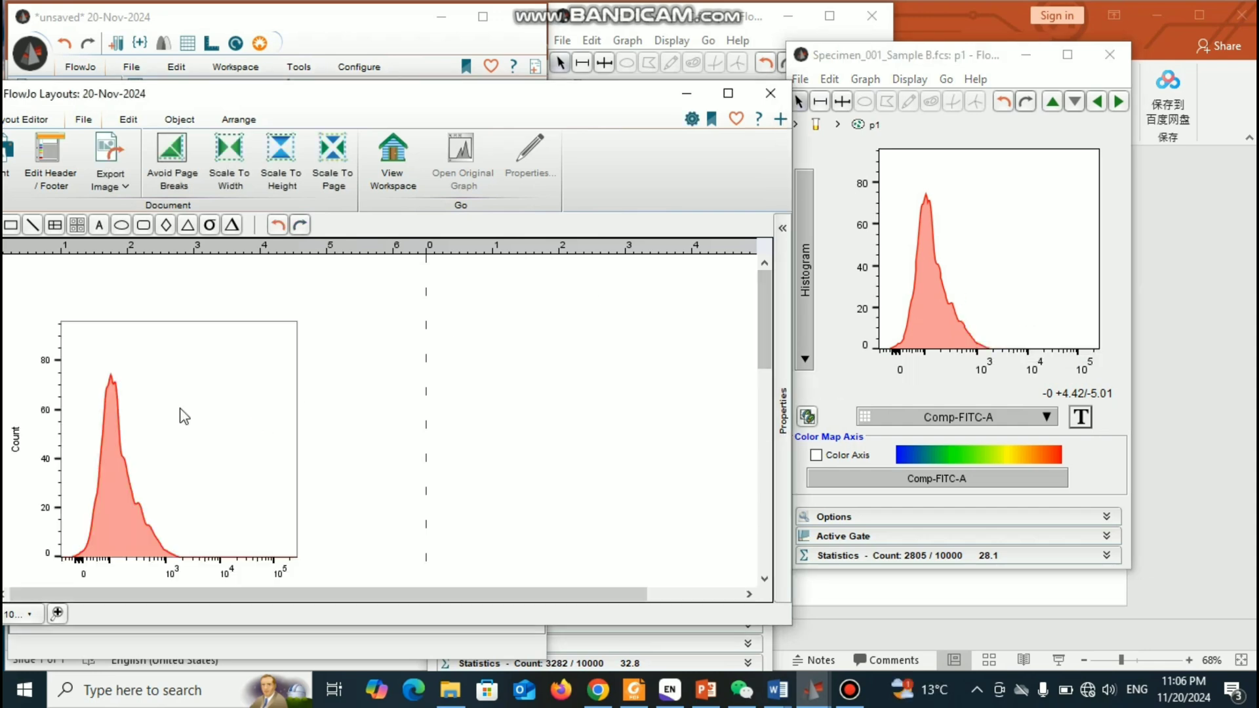
{"action": "left_click_drag", "start_coordinate": [560, 107], "coordinate": [533, 65]}
{"action": "left_click_drag", "start_coordinate": [943, 63], "coordinate": [995, 113]}
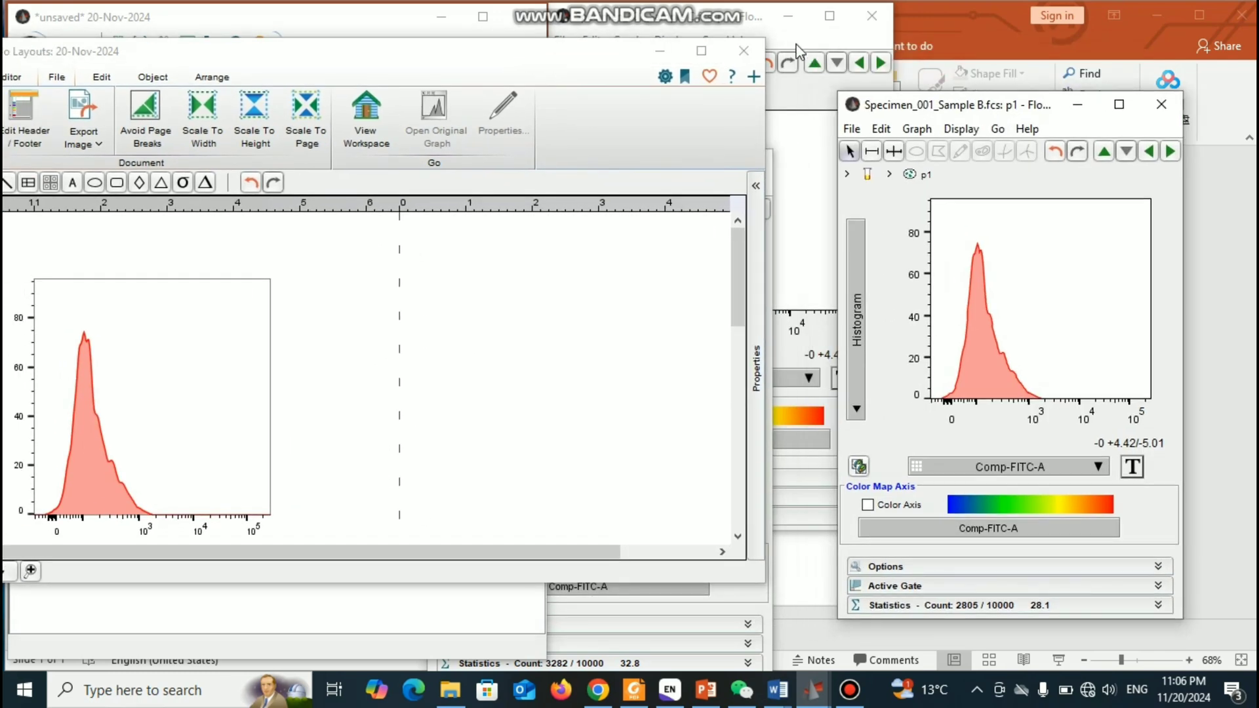
- Copy Sample C's histogram to the layout and place it right of Sample B's
{"action": "left_click", "coordinate": [741, 29]}
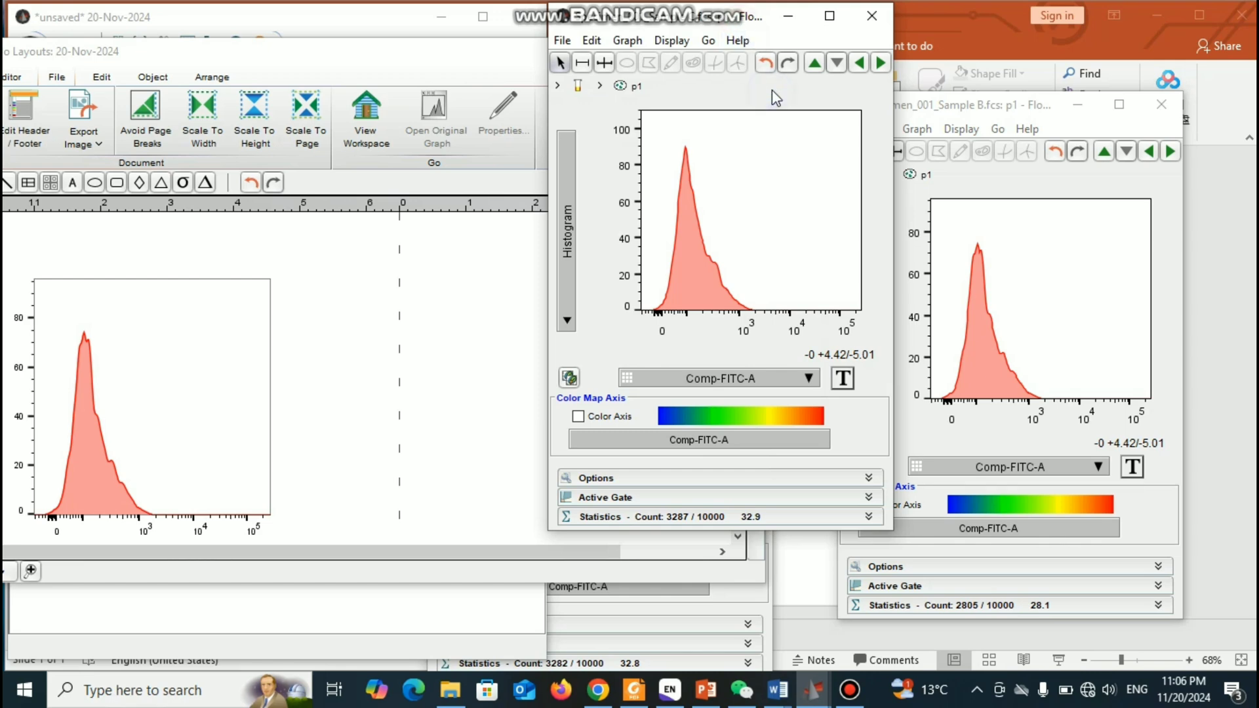
{"action": "right_click", "coordinate": [725, 101]}
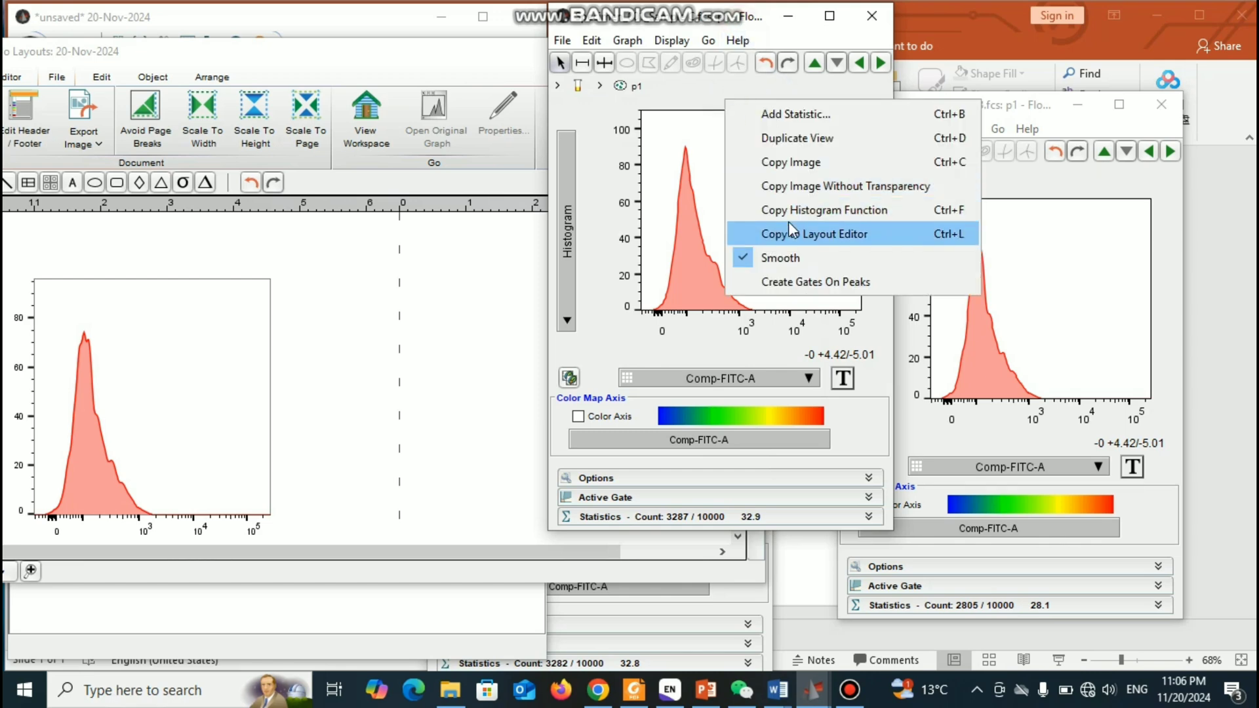
{"action": "left_click", "coordinate": [793, 242]}
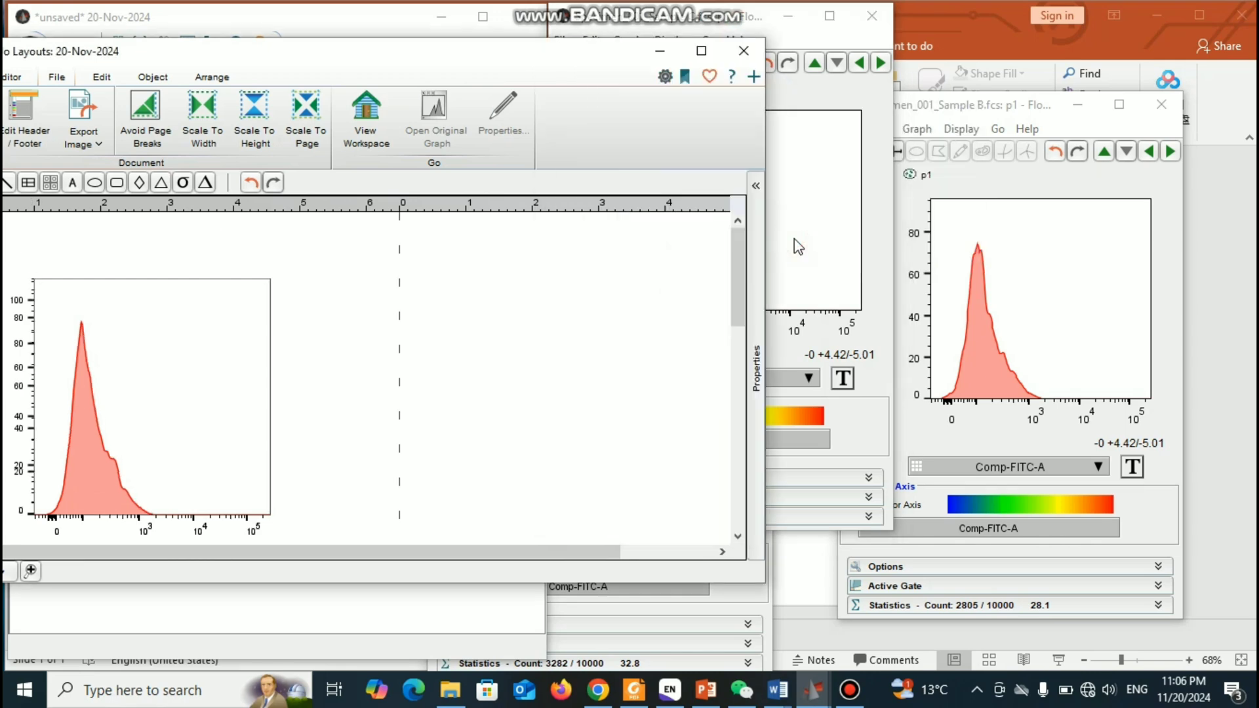
{"action": "left_click_drag", "start_coordinate": [534, 56], "coordinate": [637, 52]}
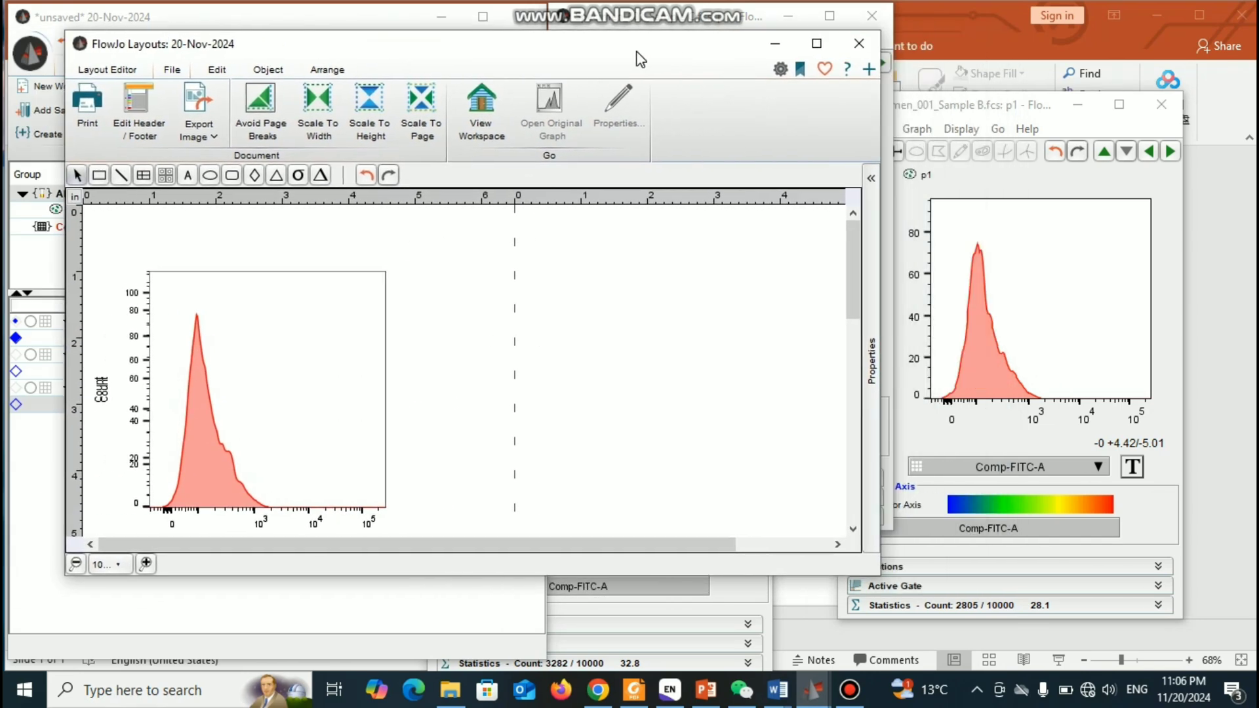
{"action": "left_click_drag", "start_coordinate": [287, 348], "coordinate": [433, 351]}
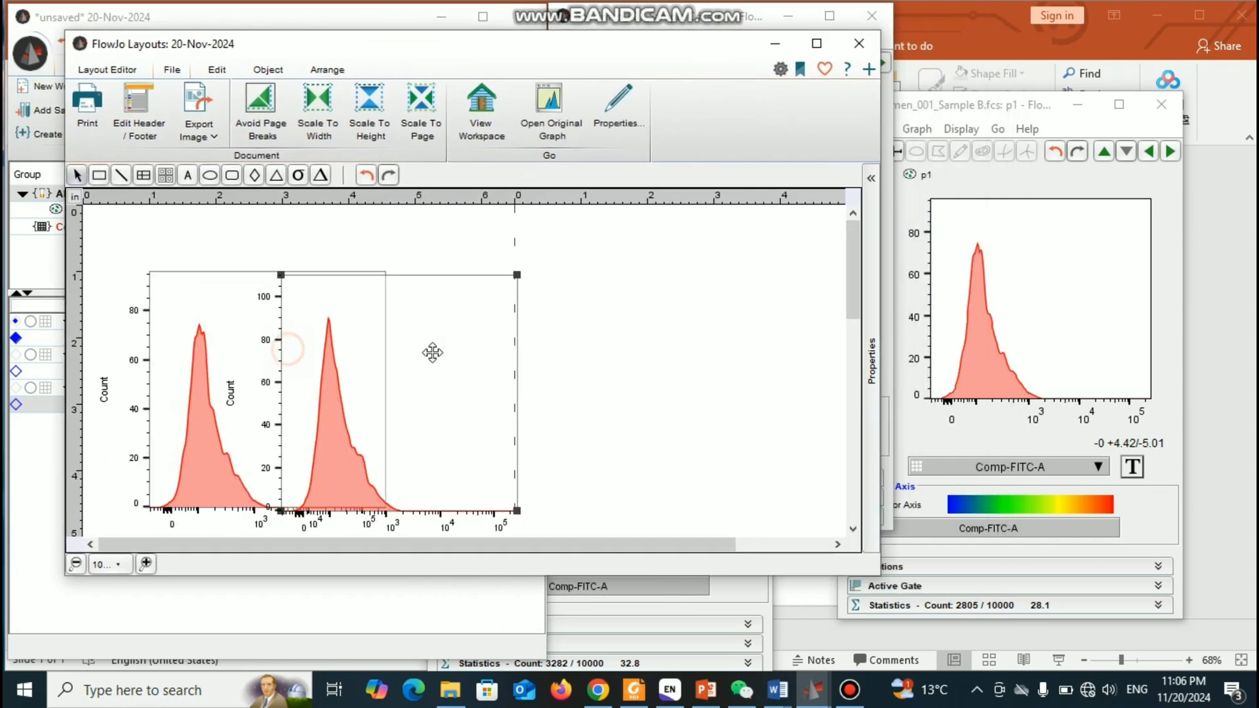
{"action": "left_click_drag", "start_coordinate": [617, 59], "coordinate": [576, 63]}
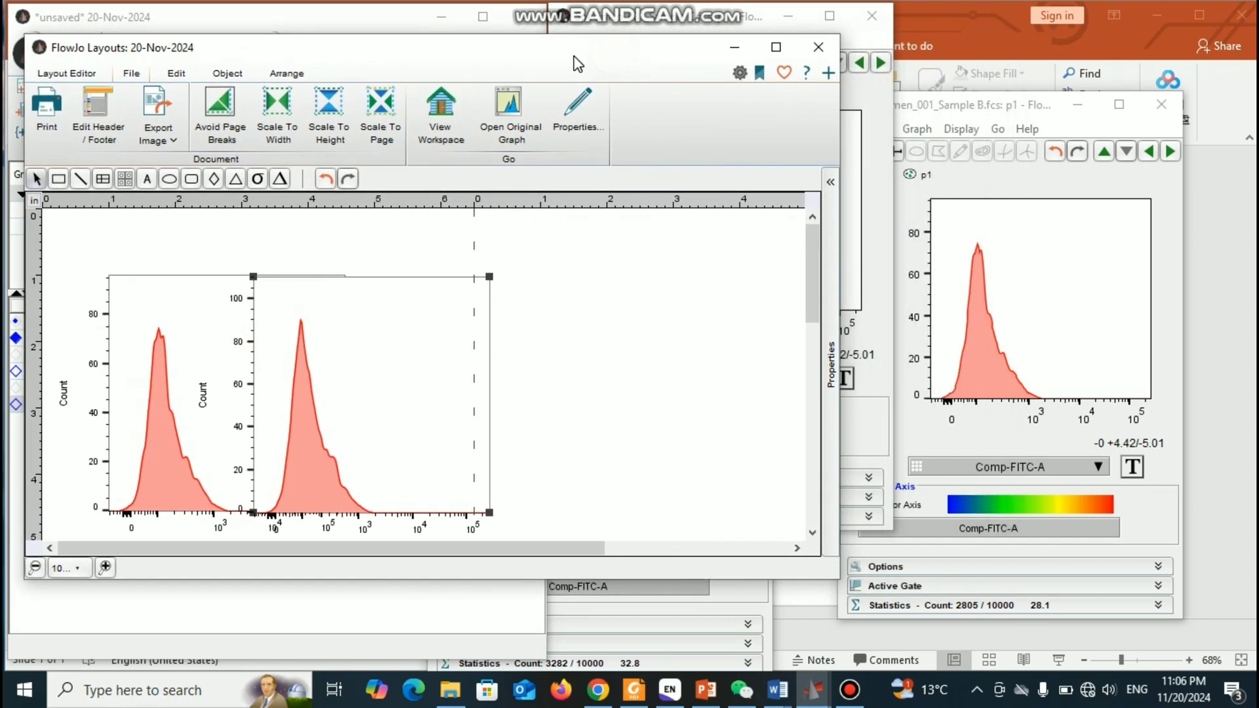
{"action": "left_click", "coordinate": [1079, 109]}
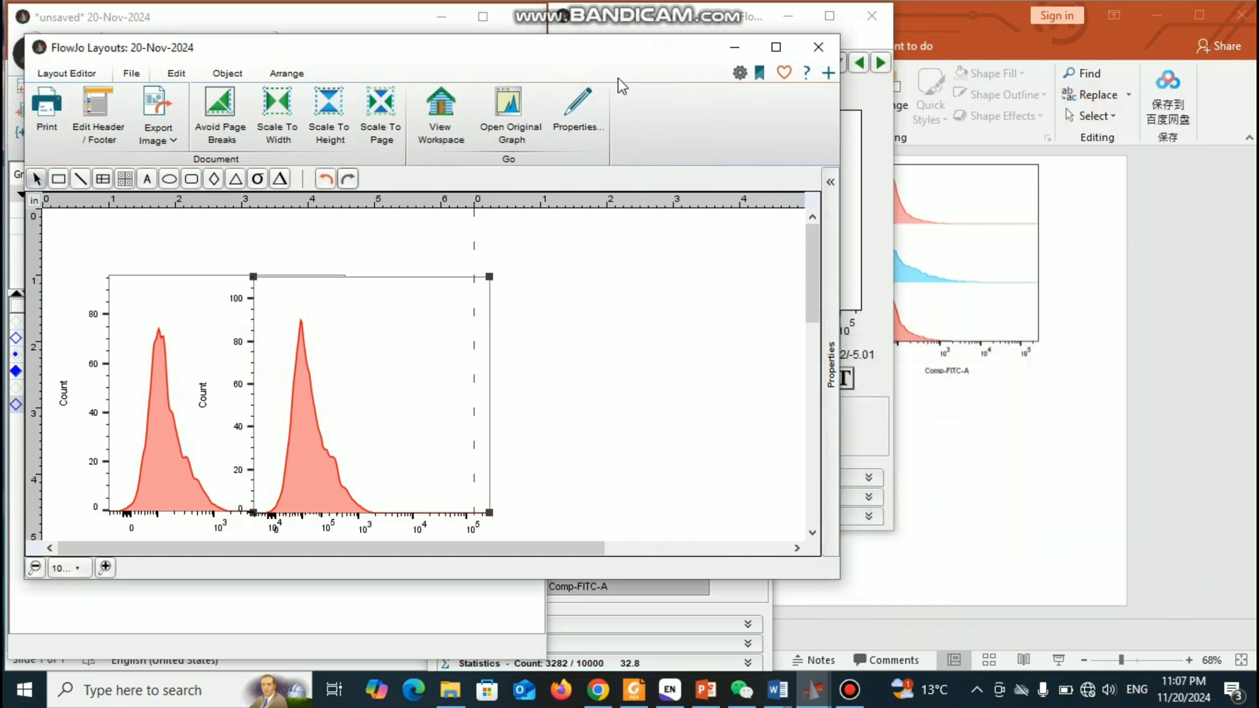
{"action": "left_click_drag", "start_coordinate": [574, 50], "coordinate": [415, 63]}
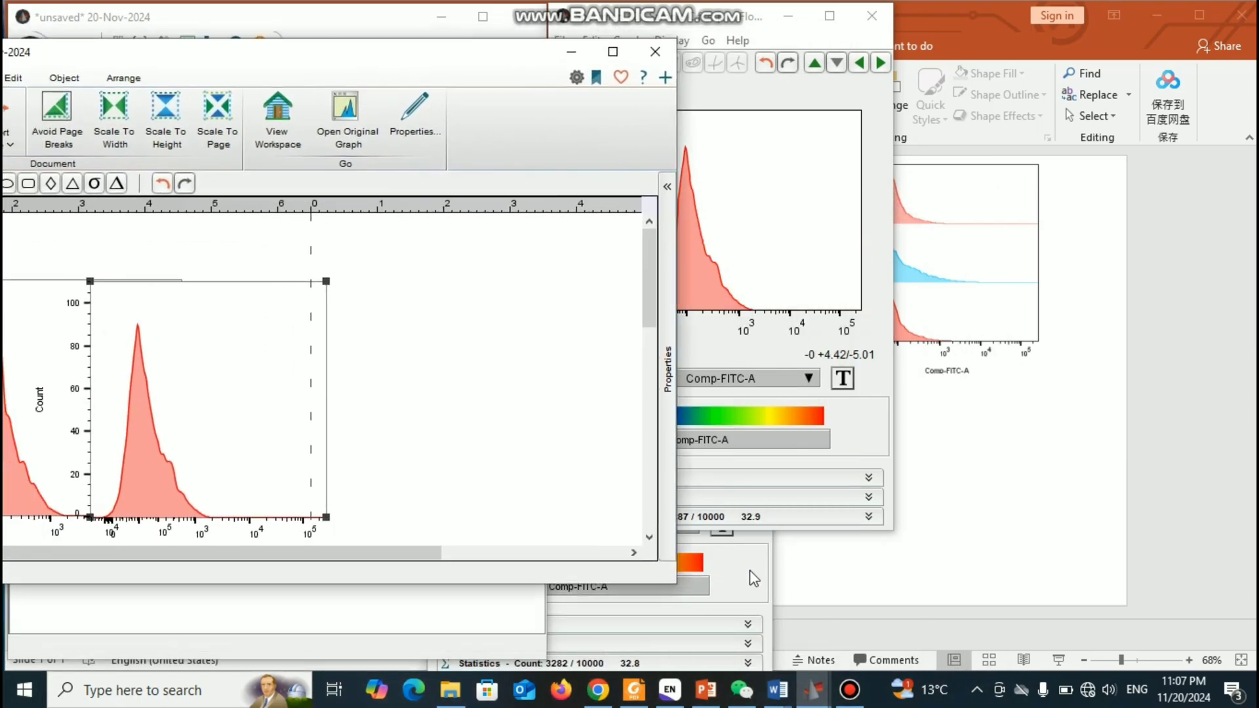
- Copy Sample A's histogram to the layout and slide it right into the row
{"action": "left_click", "coordinate": [750, 569]}
{"action": "left_click_drag", "start_coordinate": [579, 169], "coordinate": [718, 176]}
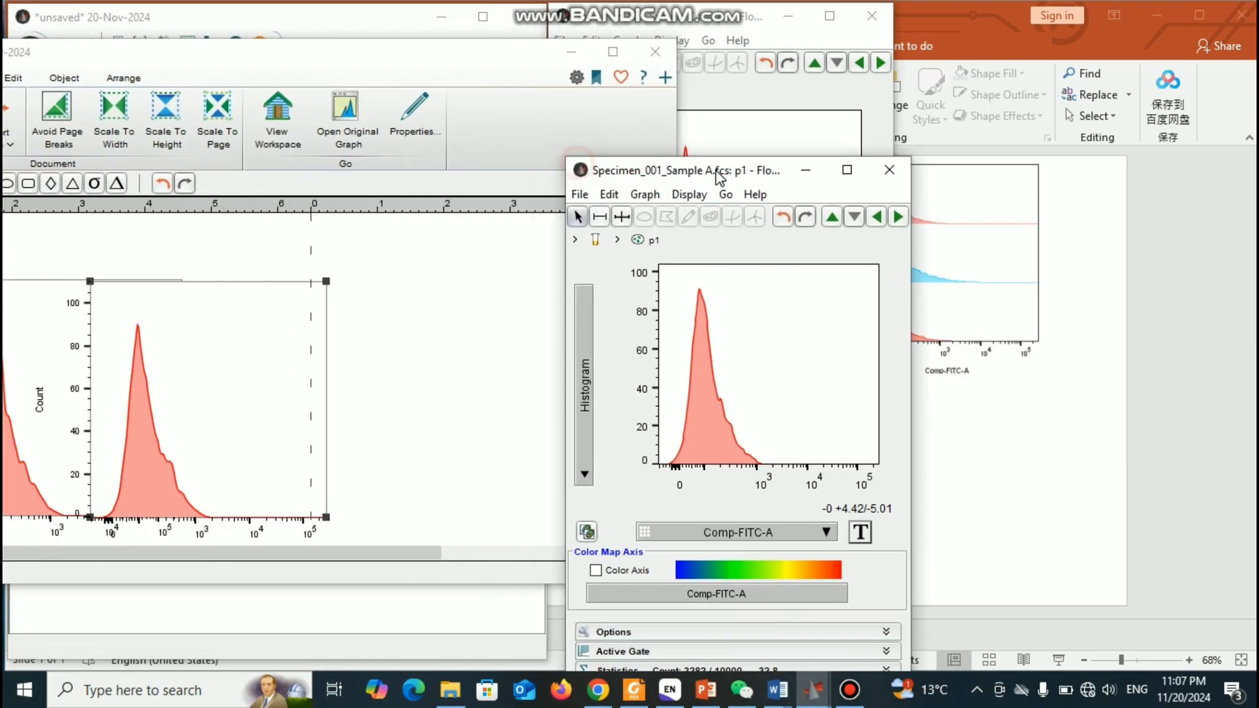
{"action": "right_click", "coordinate": [777, 262]}
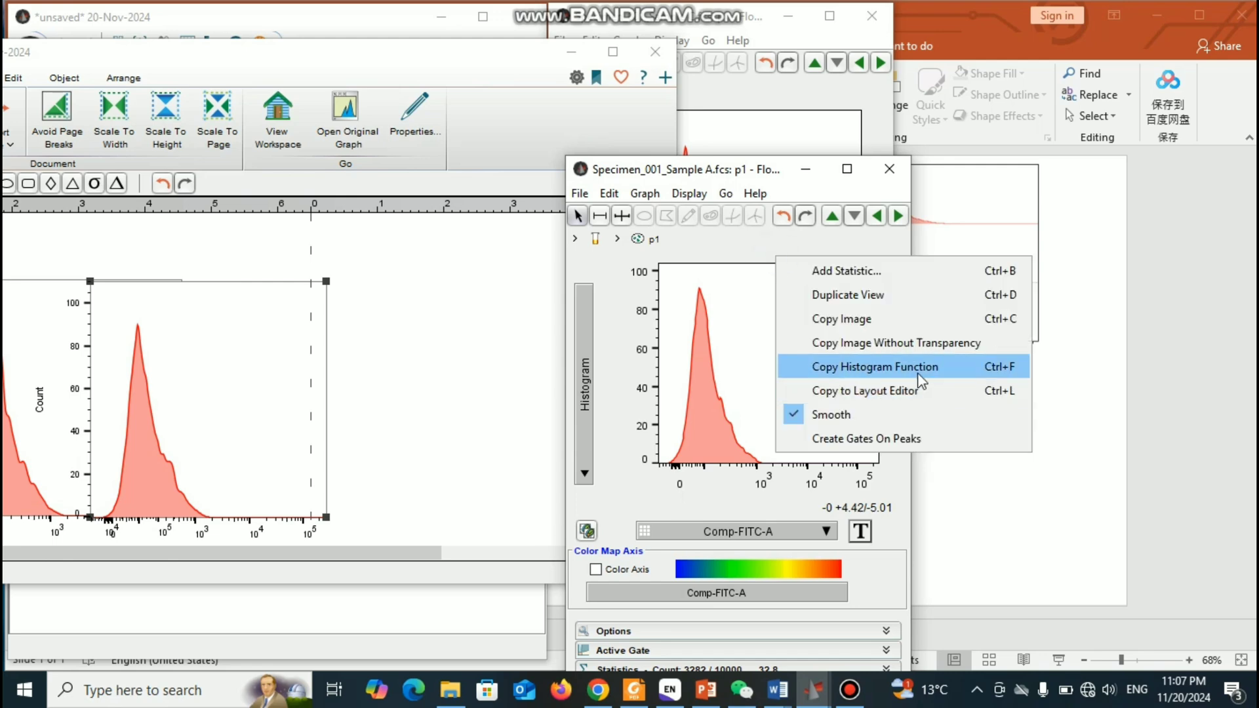
{"action": "left_click", "coordinate": [913, 393]}
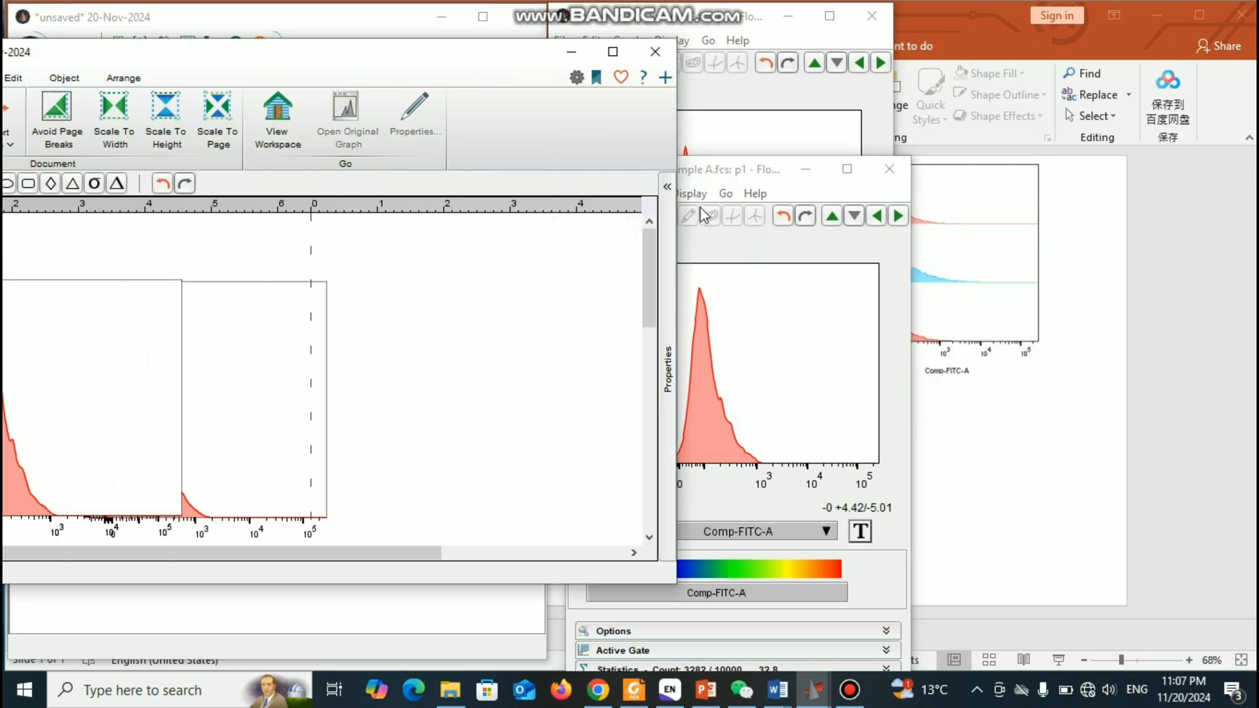
{"action": "left_click", "coordinate": [808, 169]}
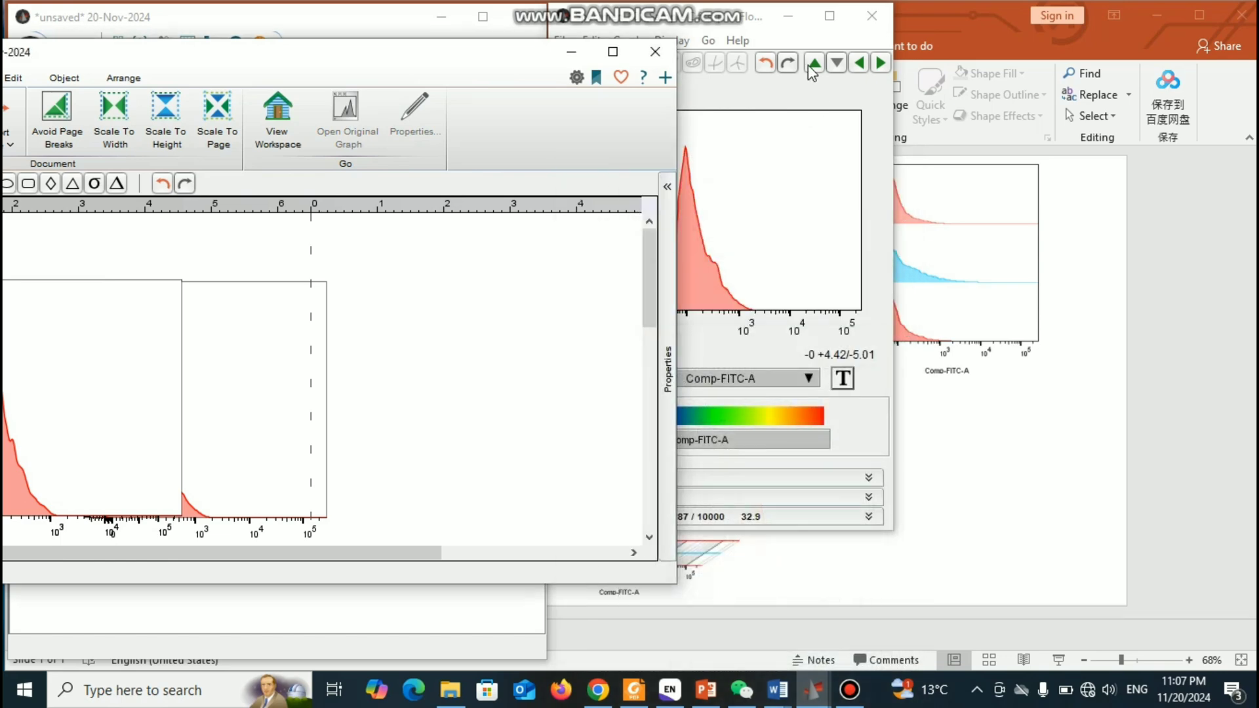
{"action": "left_click", "coordinate": [792, 25]}
{"action": "left_click_drag", "start_coordinate": [455, 52], "coordinate": [689, 13]}
{"action": "left_click_drag", "start_coordinate": [656, 328], "coordinate": [758, 327]}
- Overlay the middle and Sample A histograms onto the first p1 Comp-FITC-A plot, with the count legend
{"action": "left_click_drag", "start_coordinate": [477, 413], "coordinate": [505, 417]}
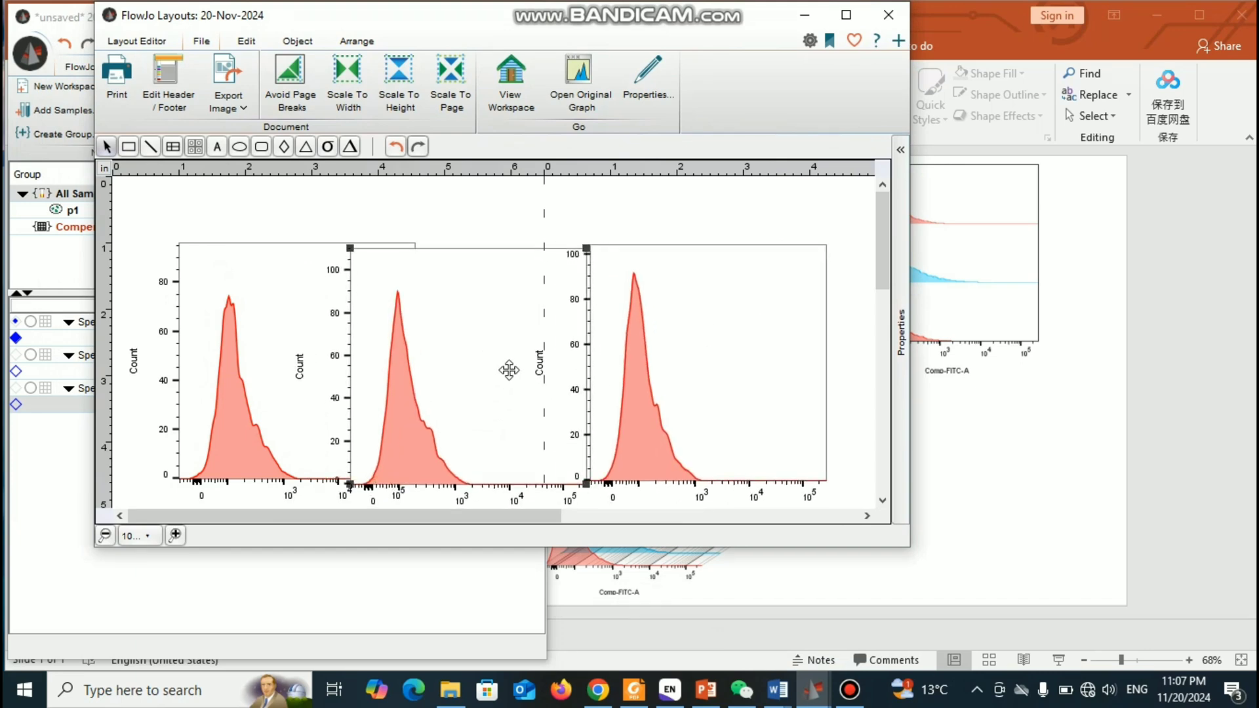
{"action": "left_click_drag", "start_coordinate": [509, 369], "coordinate": [342, 377]}
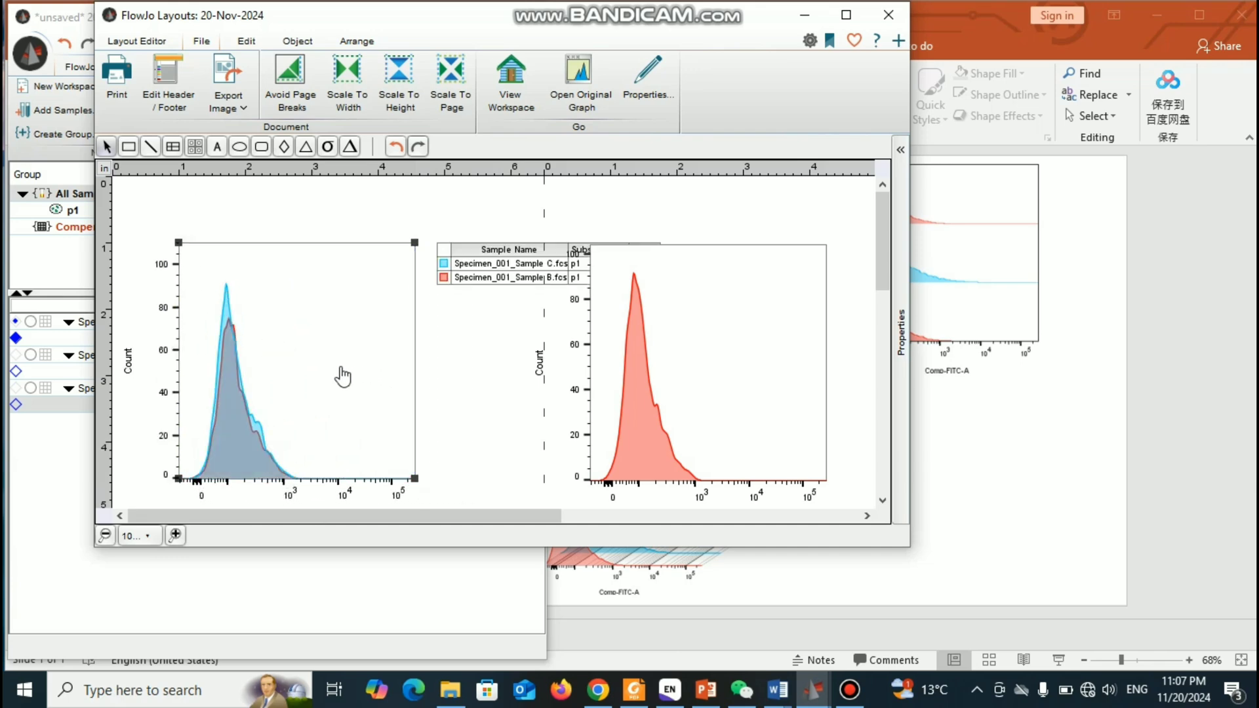
{"action": "left_click", "coordinate": [760, 319]}
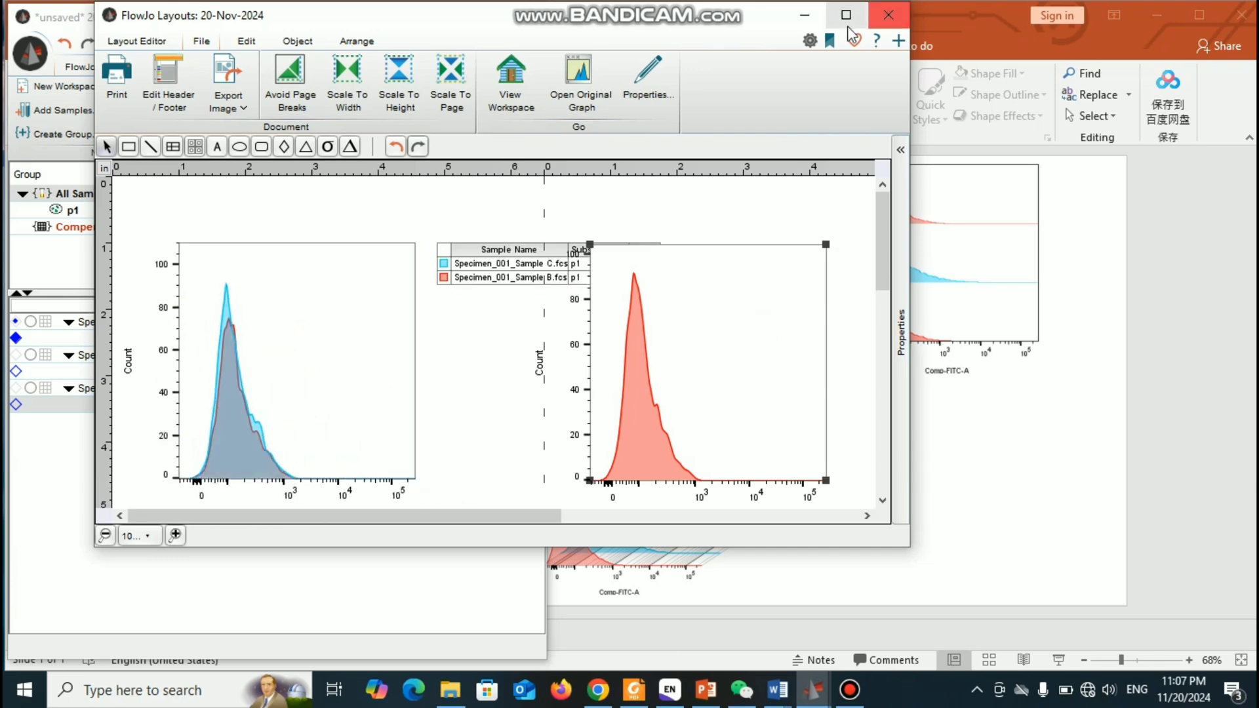
{"action": "left_click", "coordinate": [847, 16]}
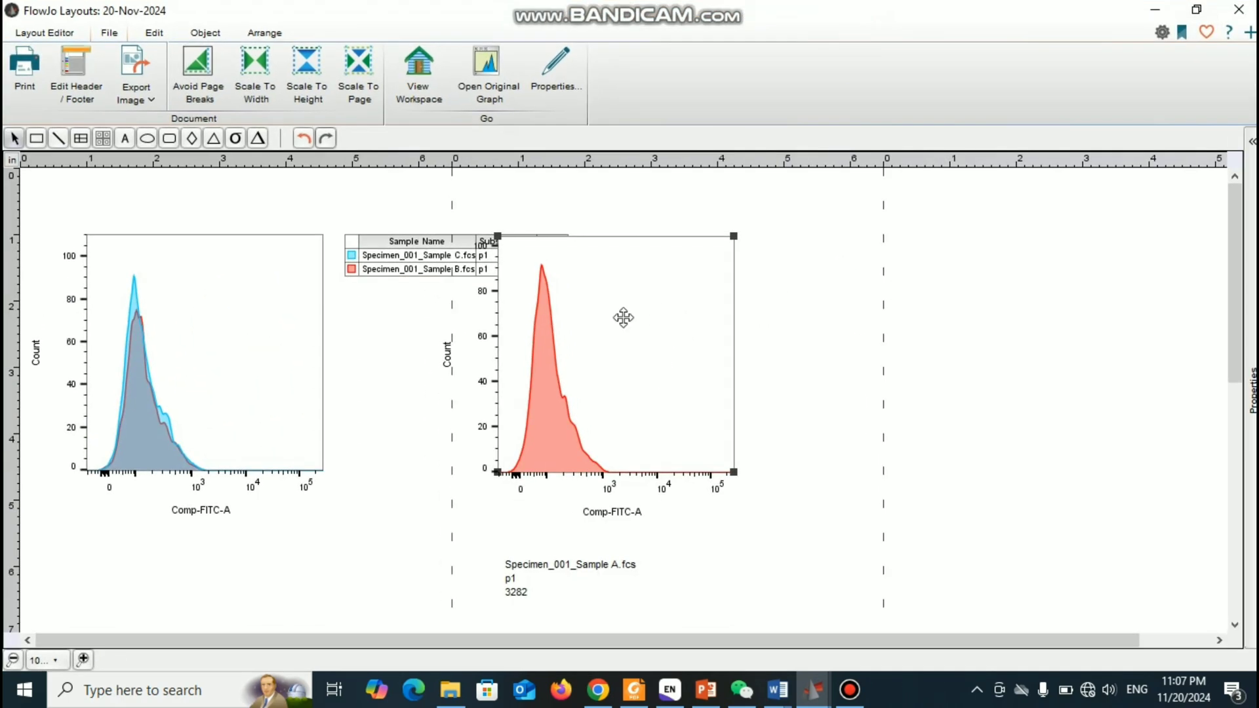
{"action": "left_click_drag", "start_coordinate": [641, 301], "coordinate": [250, 315]}
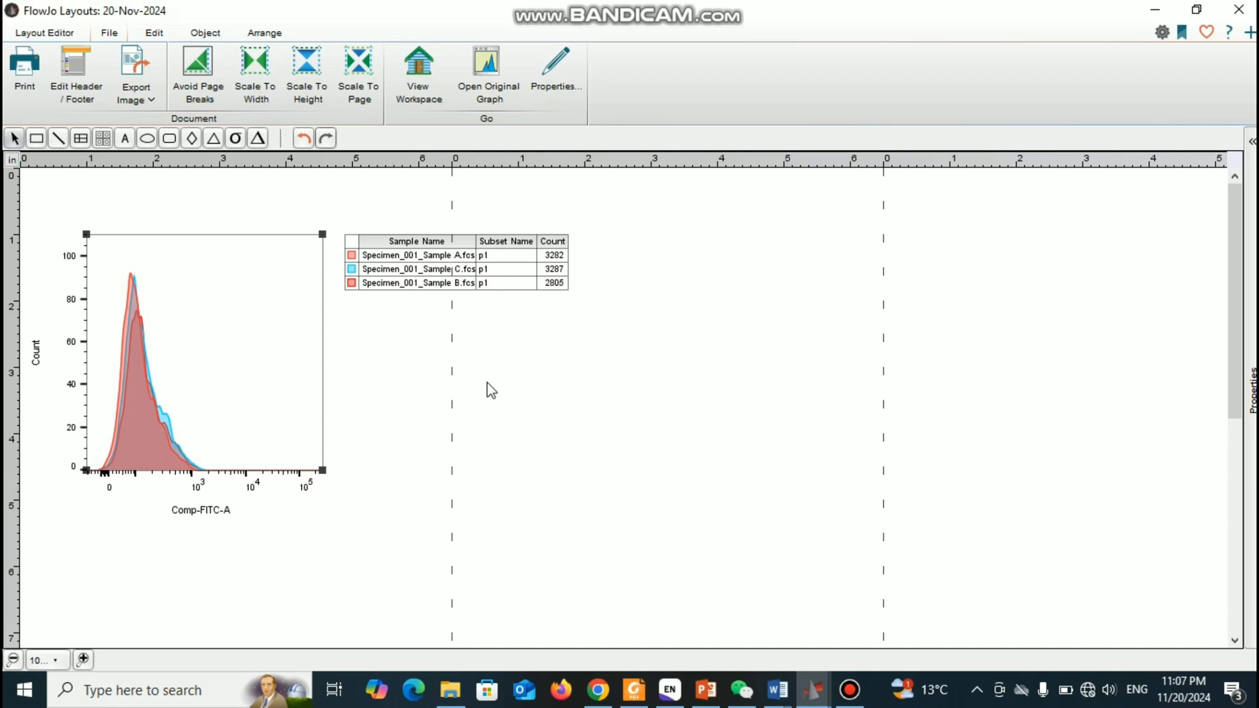
- Browse the overlay plot's options menu without changes, scrolling the layout
{"action": "right_click", "coordinate": [240, 299]}
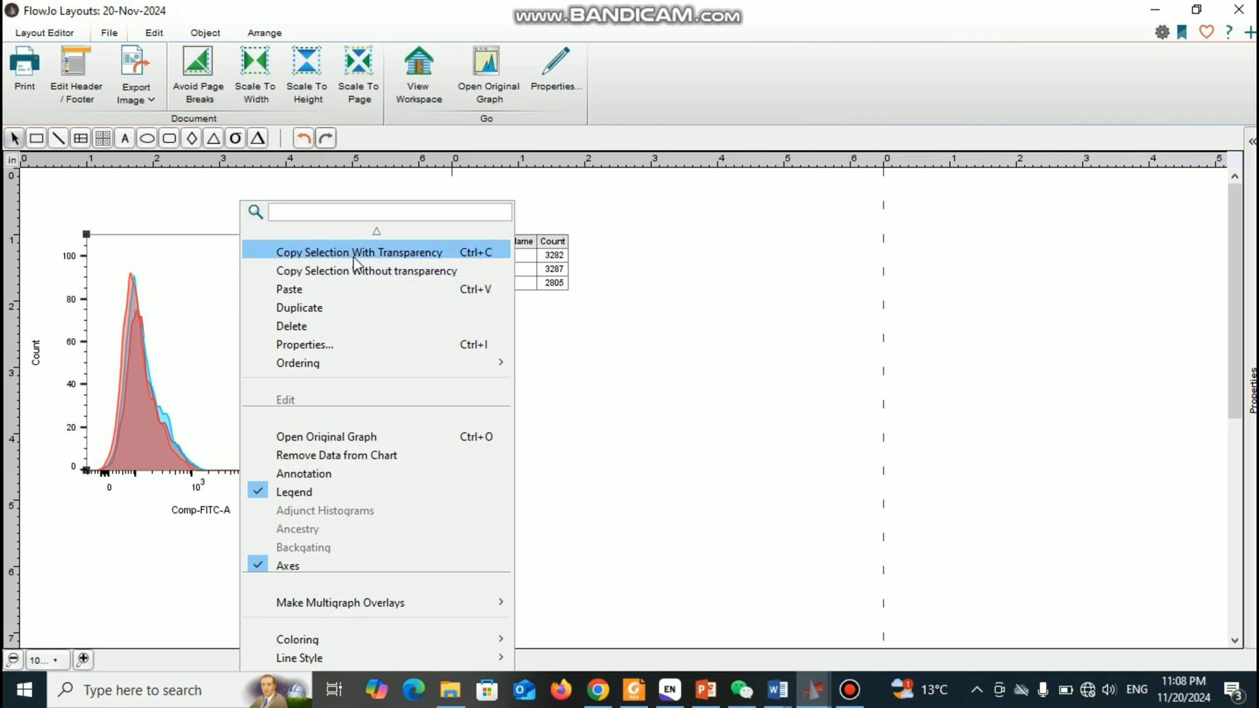
{"action": "left_click", "coordinate": [207, 289]}
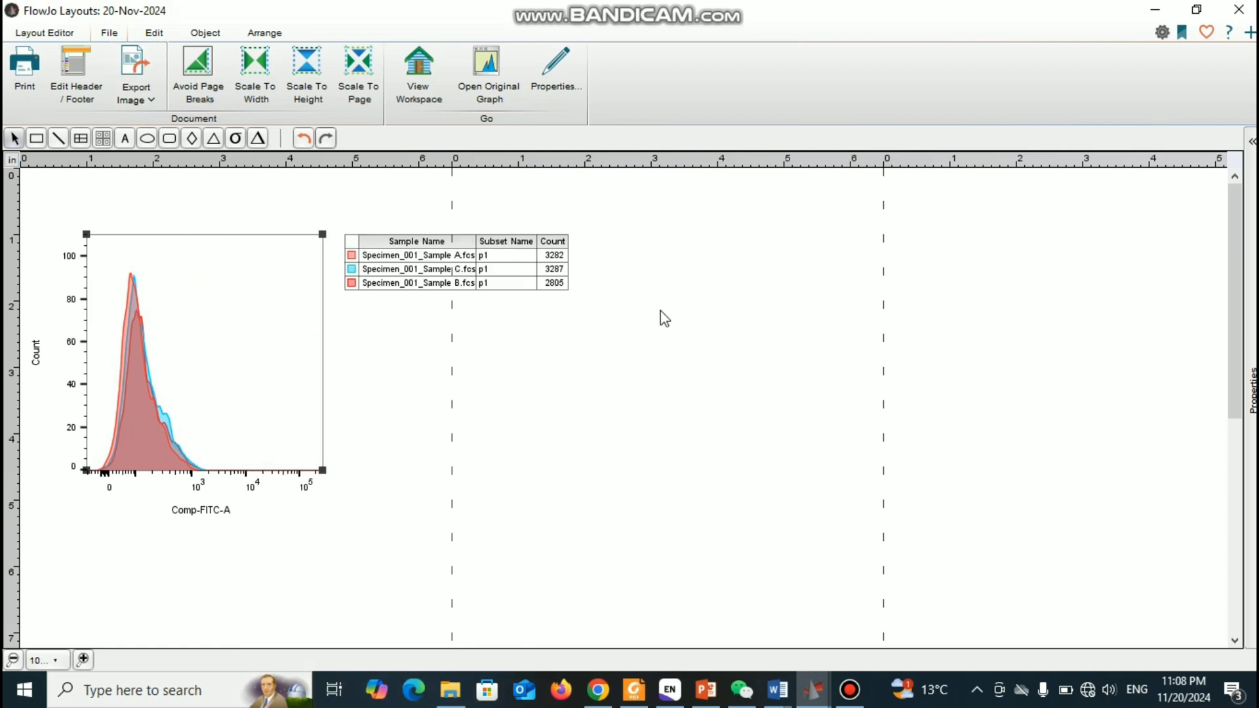
{"action": "left_click_drag", "start_coordinate": [1233, 267], "coordinate": [1248, 413]}
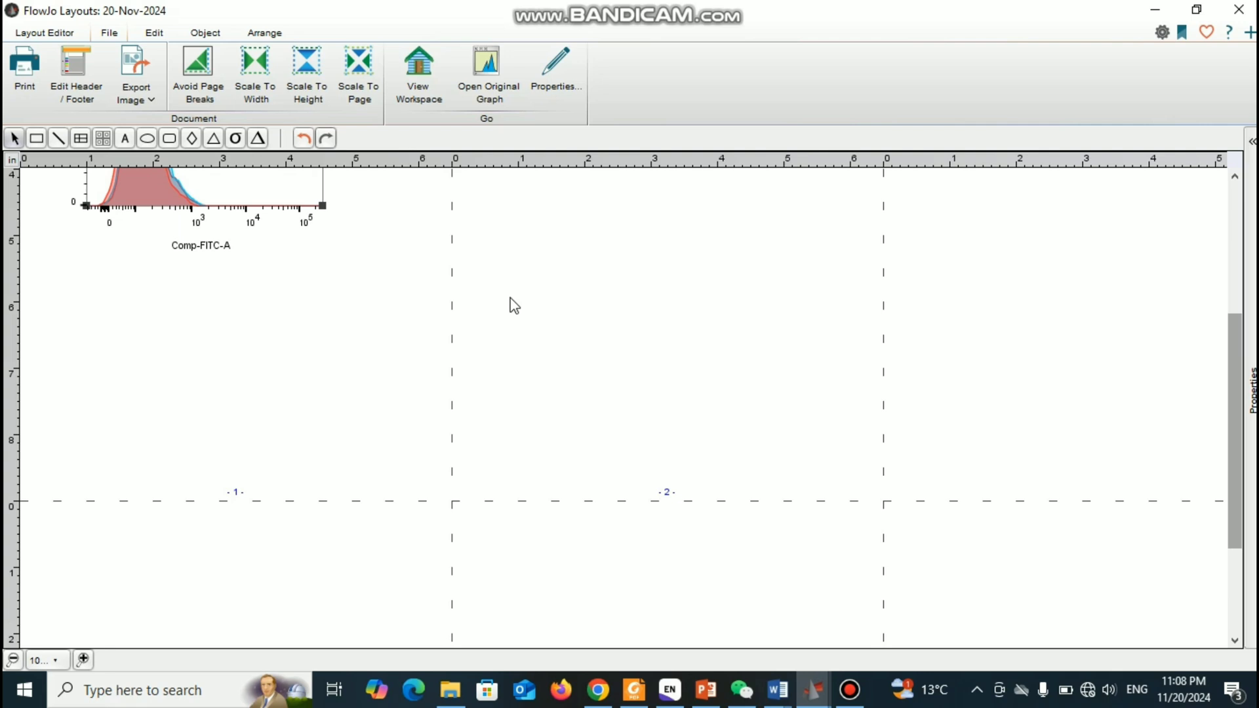
{"action": "right_click", "coordinate": [240, 197]}
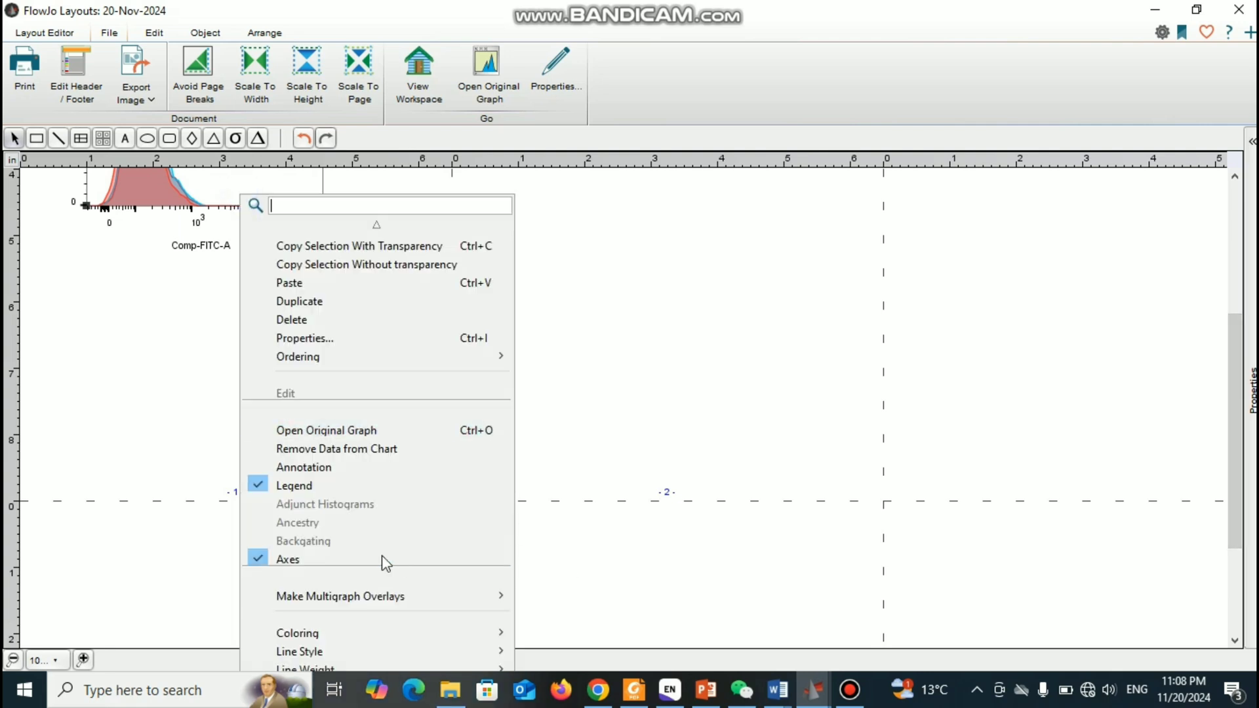
{"action": "scroll", "coordinate": [381, 556], "scroll_direction": "down", "scroll_amount": 1}
{"action": "mouse_move", "coordinate": [328, 675]}
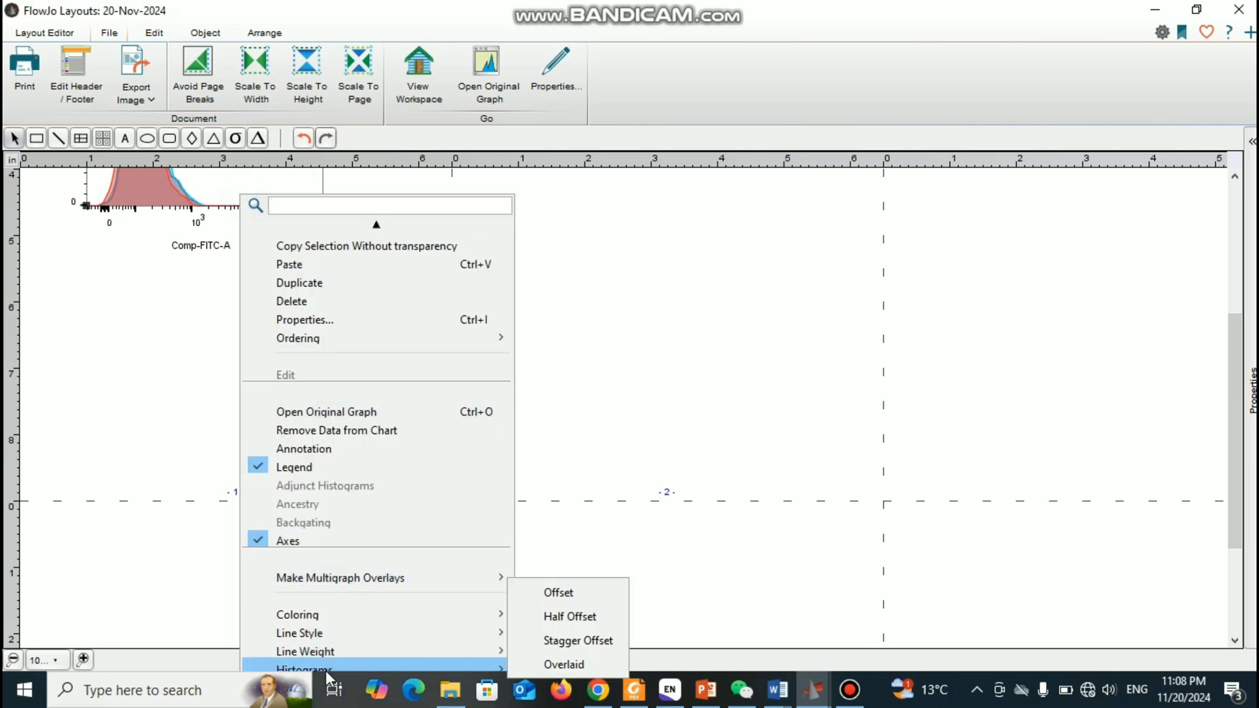
{"action": "left_click", "coordinate": [1233, 374]}
{"action": "left_click_drag", "start_coordinate": [1233, 387], "coordinate": [1241, 402]}
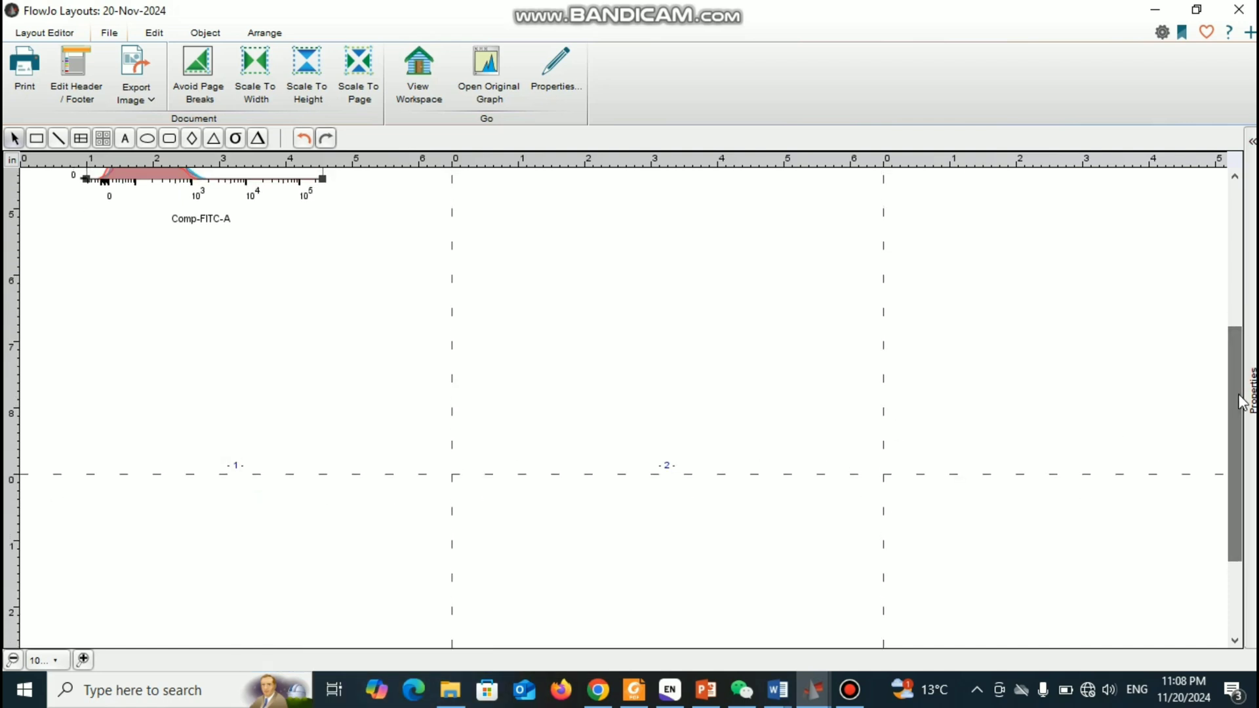
- Set the overlay plot's histograms to Offset display, stacked in rows
{"action": "right_click", "coordinate": [256, 179]}
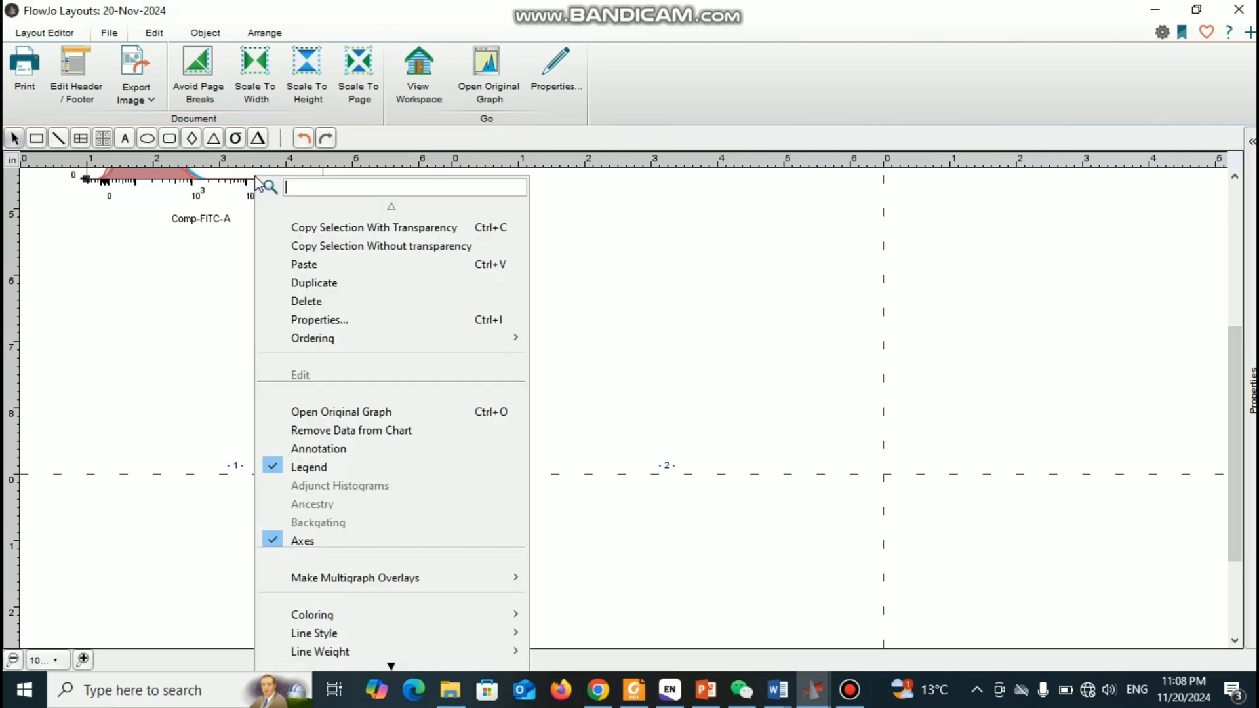
{"action": "scroll", "coordinate": [337, 556], "scroll_direction": "down", "scroll_amount": 1}
{"action": "mouse_move", "coordinate": [320, 653]}
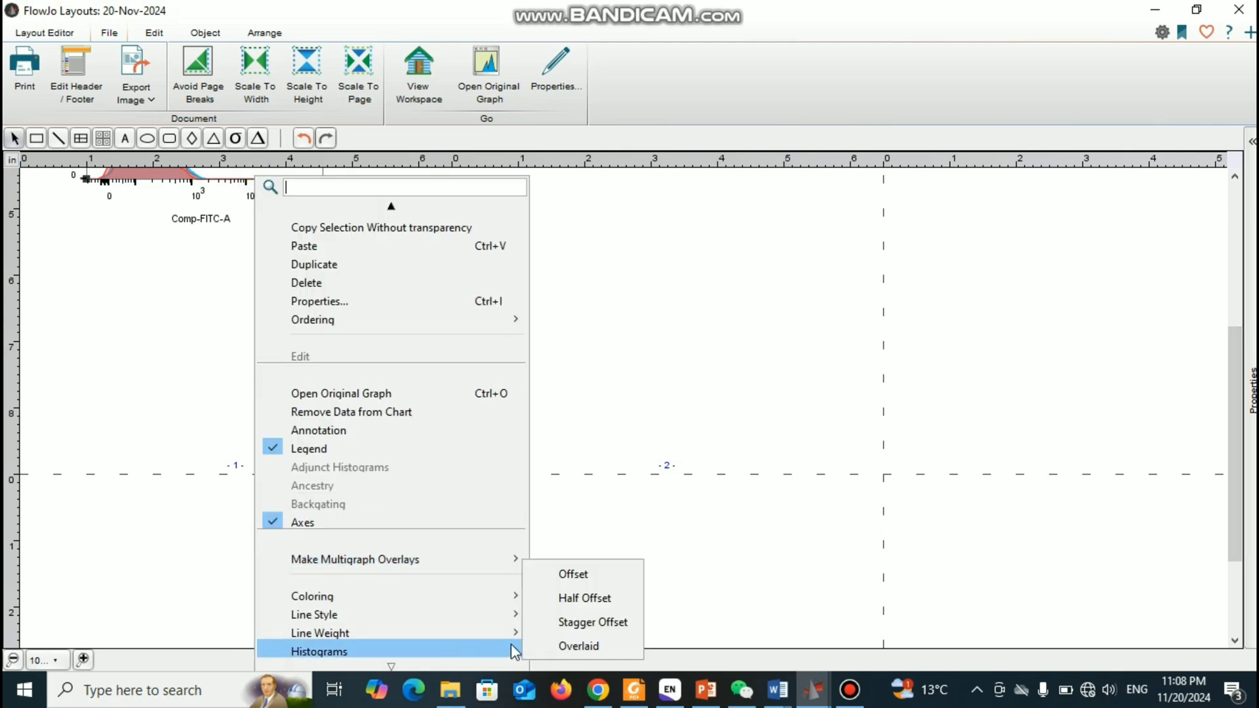
{"action": "left_click", "coordinate": [570, 583]}
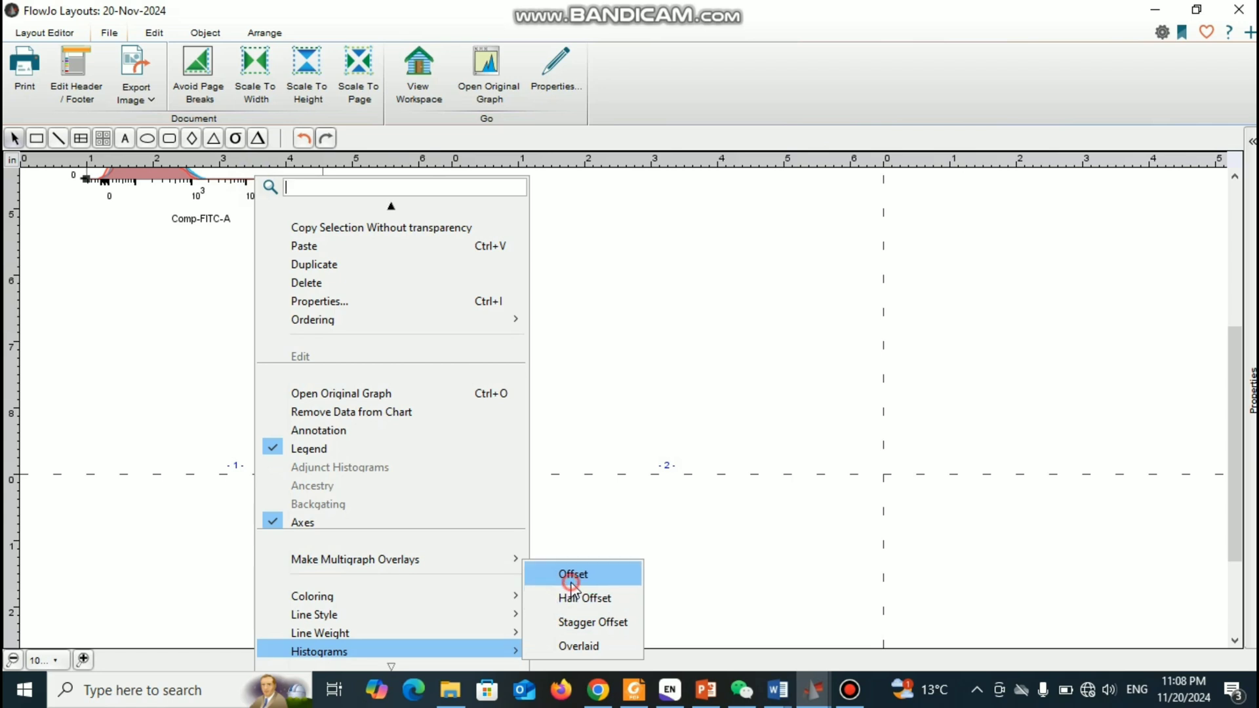
{"action": "left_click_drag", "start_coordinate": [1234, 459], "coordinate": [1229, 318]}
{"action": "scroll", "coordinate": [1235, 354], "scroll_direction": "up", "scroll_amount": 3}
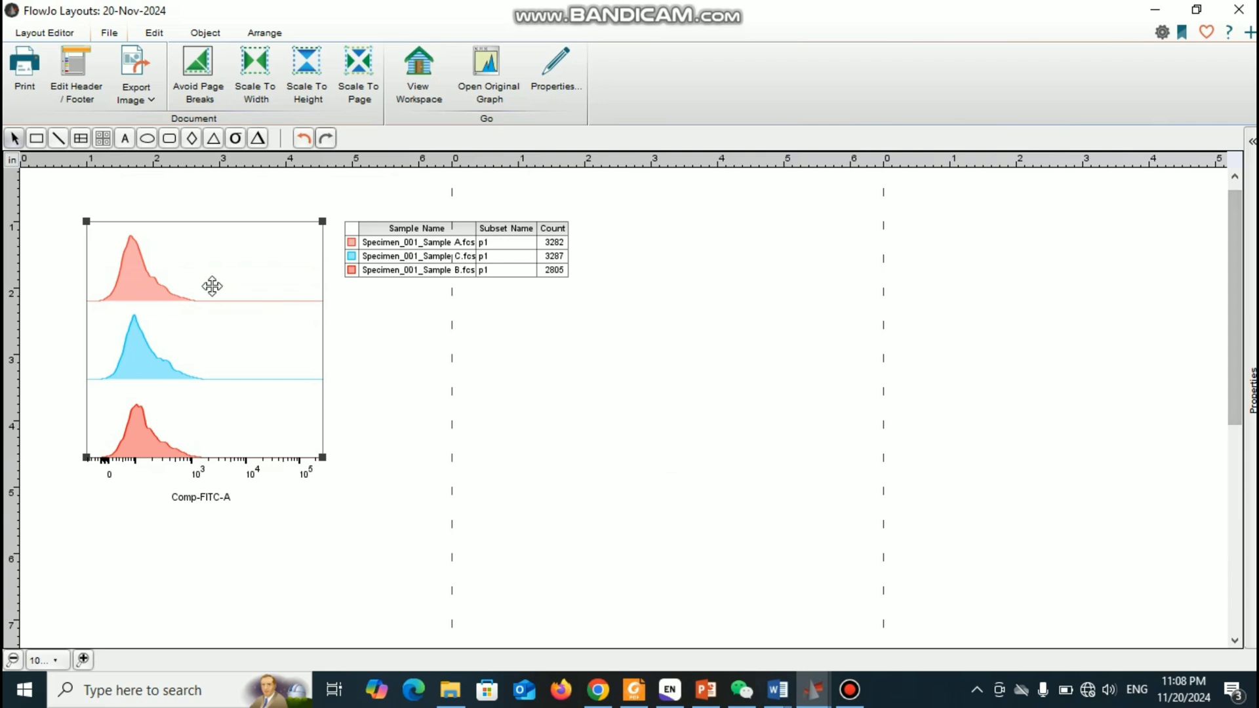
- Switch the overlay plot's histogram display to Stagger Offset, diagonally set back
{"action": "right_click", "coordinate": [248, 261]}
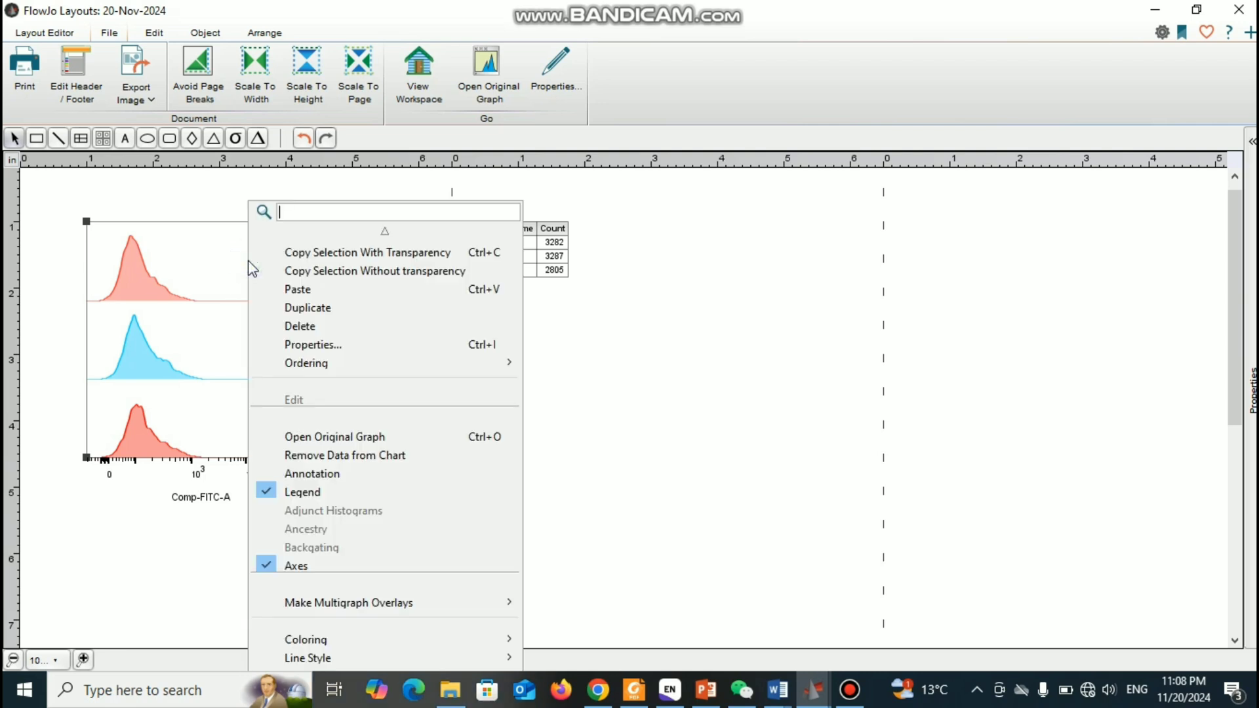
{"action": "left_click", "coordinate": [200, 218]}
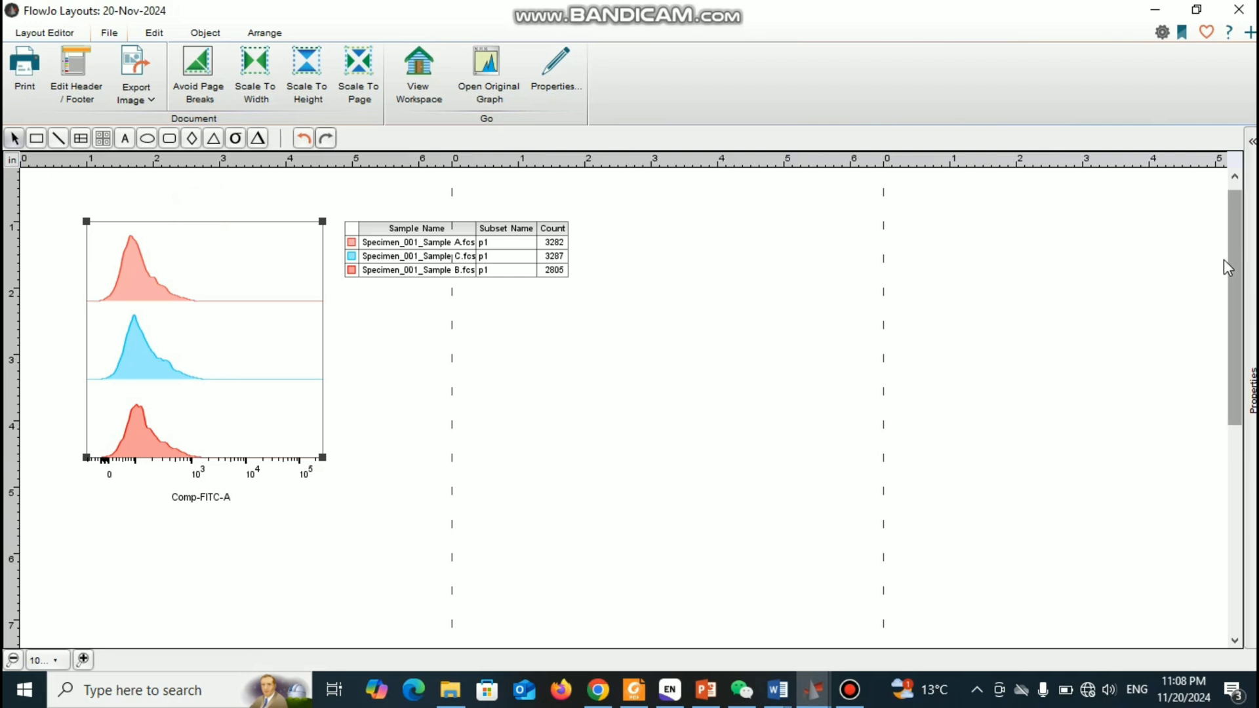
{"action": "left_click_drag", "start_coordinate": [1237, 267], "coordinate": [1248, 410]}
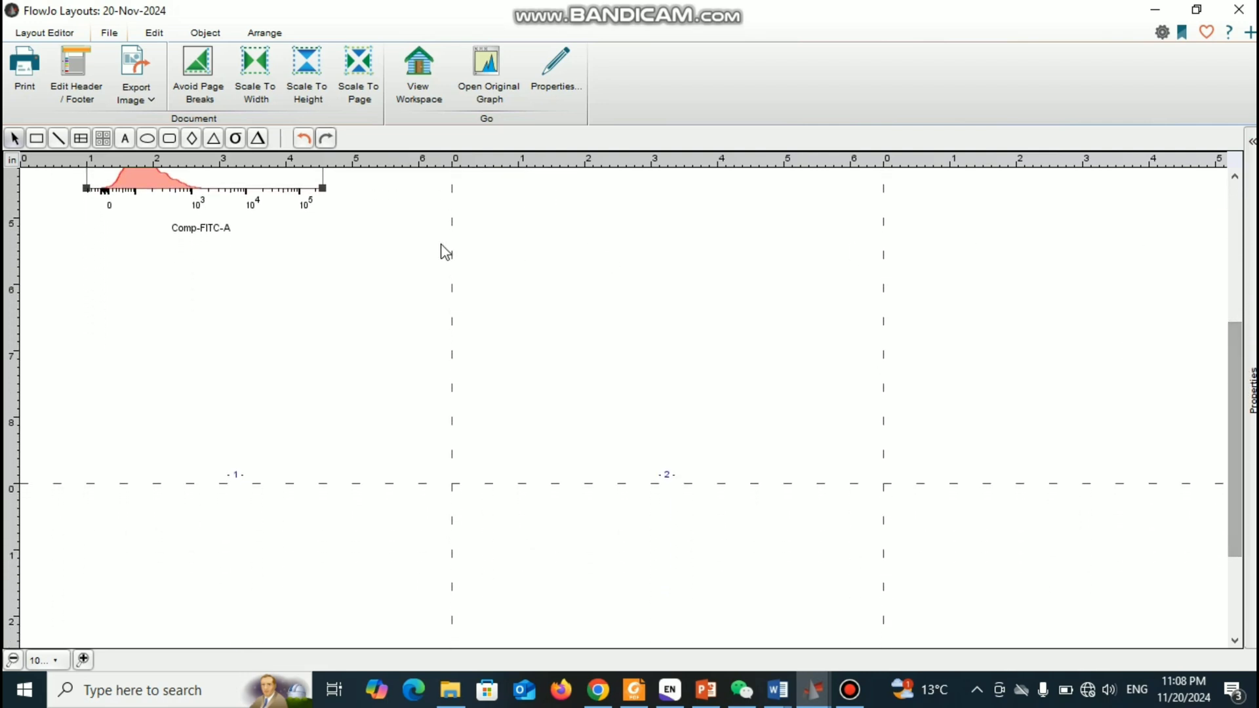
{"action": "right_click", "coordinate": [286, 183]}
{"action": "scroll", "coordinate": [388, 440], "scroll_direction": "down", "scroll_amount": 1}
{"action": "mouse_move", "coordinate": [364, 661]}
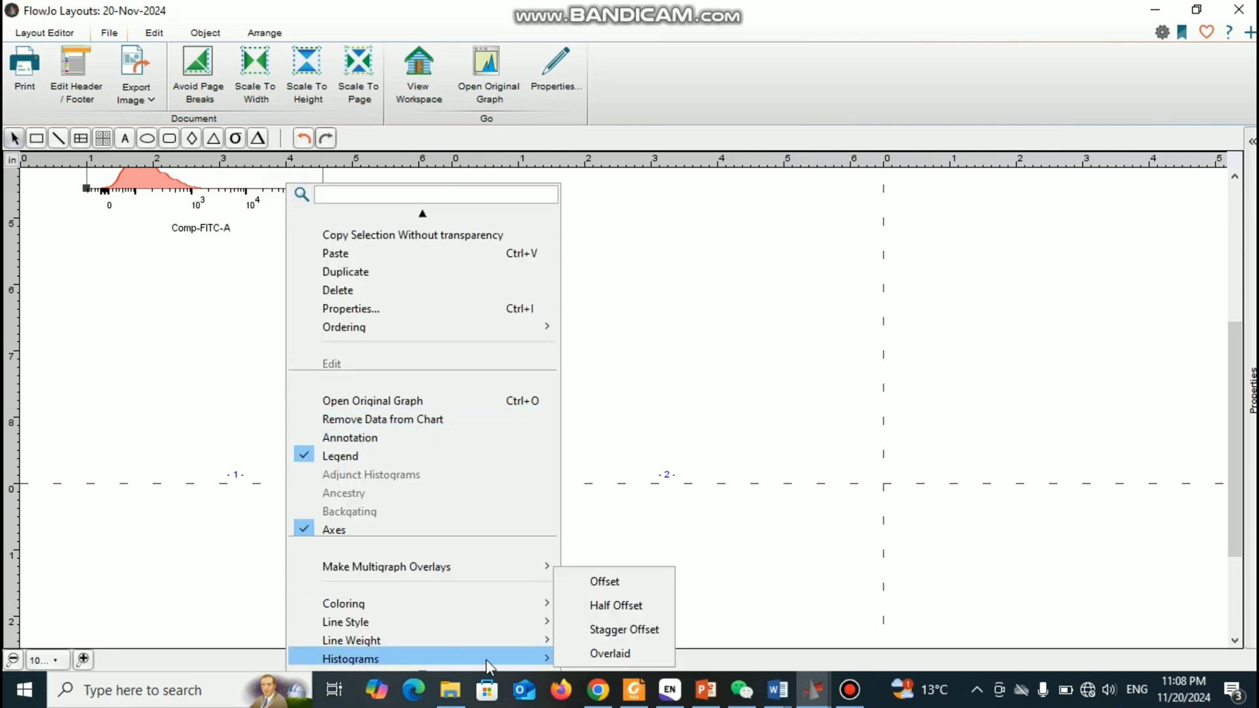
{"action": "left_click", "coordinate": [640, 631]}
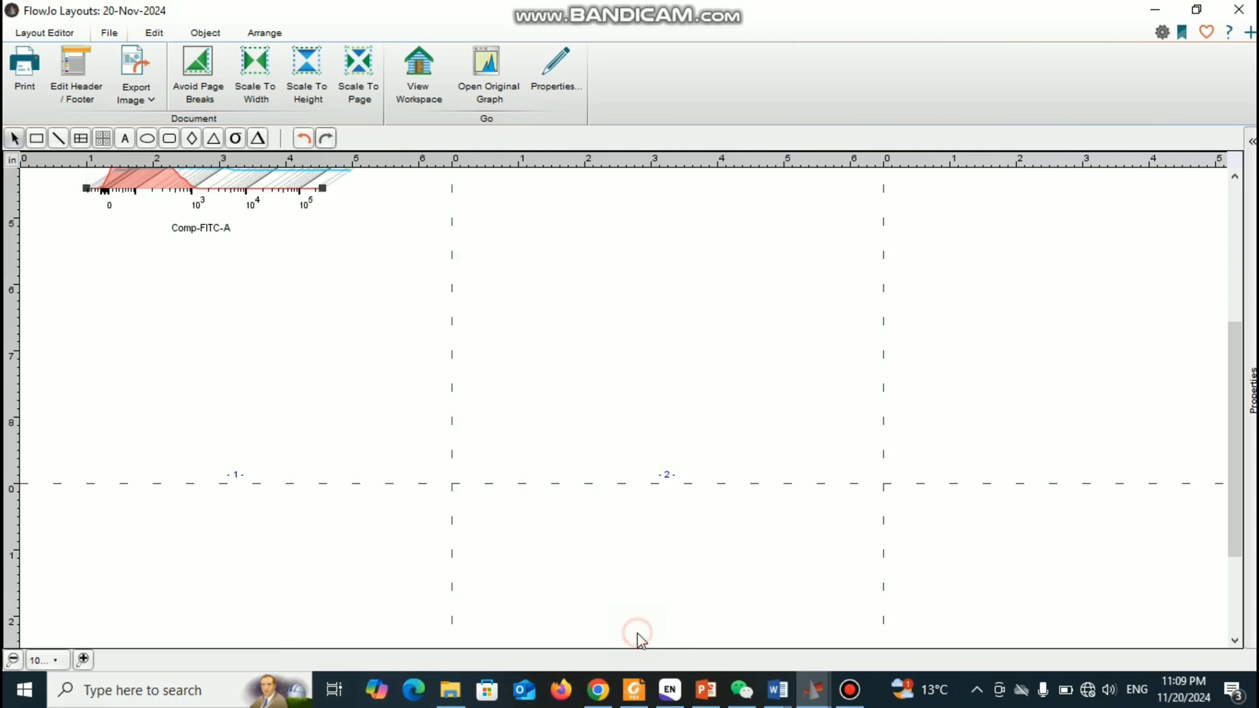
{"action": "left_click_drag", "start_coordinate": [1238, 484], "coordinate": [1241, 371]}
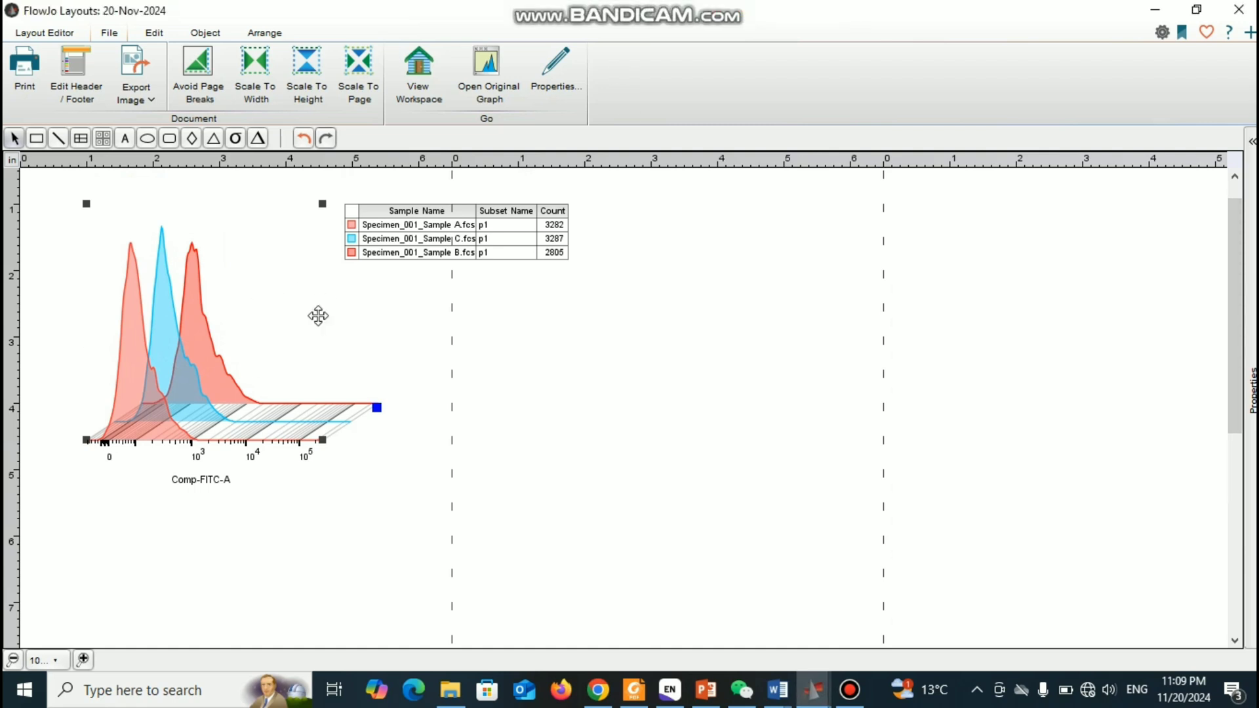
- Return the overlay plot to Overlaid mode, superimposing the three Comp-FITC-A histograms
{"action": "left_click_drag", "start_coordinate": [1237, 279], "coordinate": [1236, 397]}
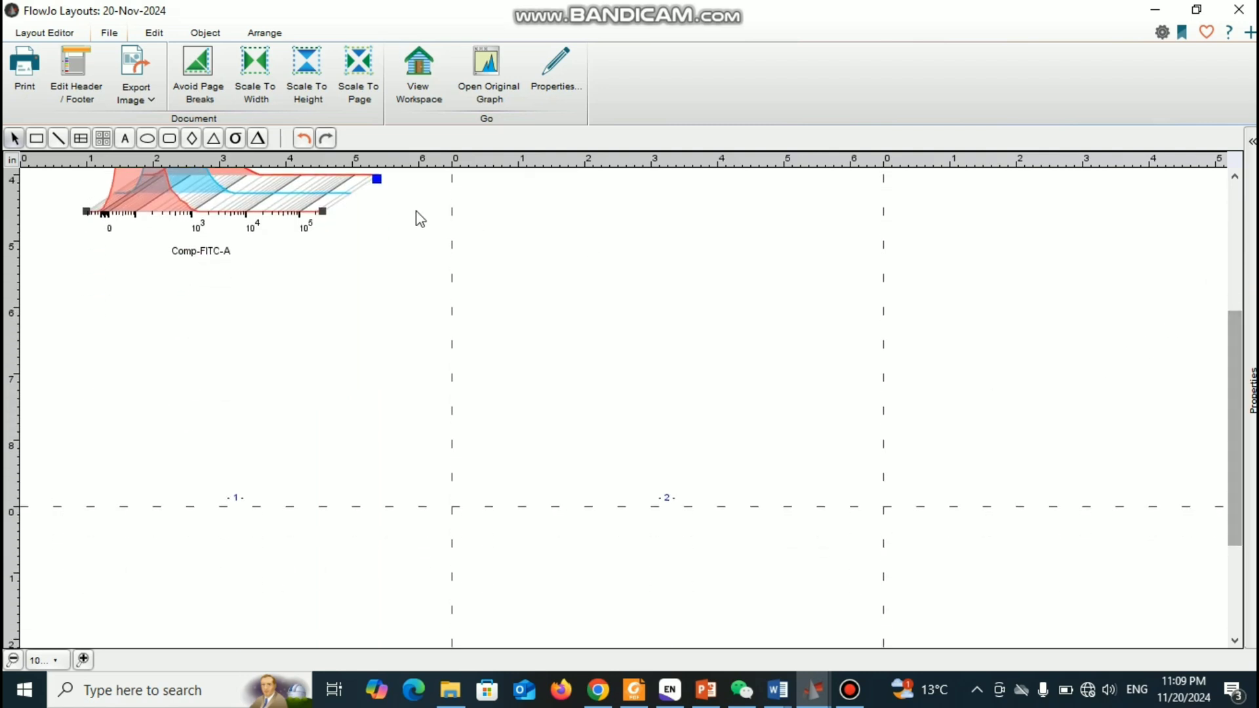
{"action": "right_click", "coordinate": [264, 188]}
{"action": "scroll", "coordinate": [352, 646], "scroll_direction": "down", "scroll_amount": 1}
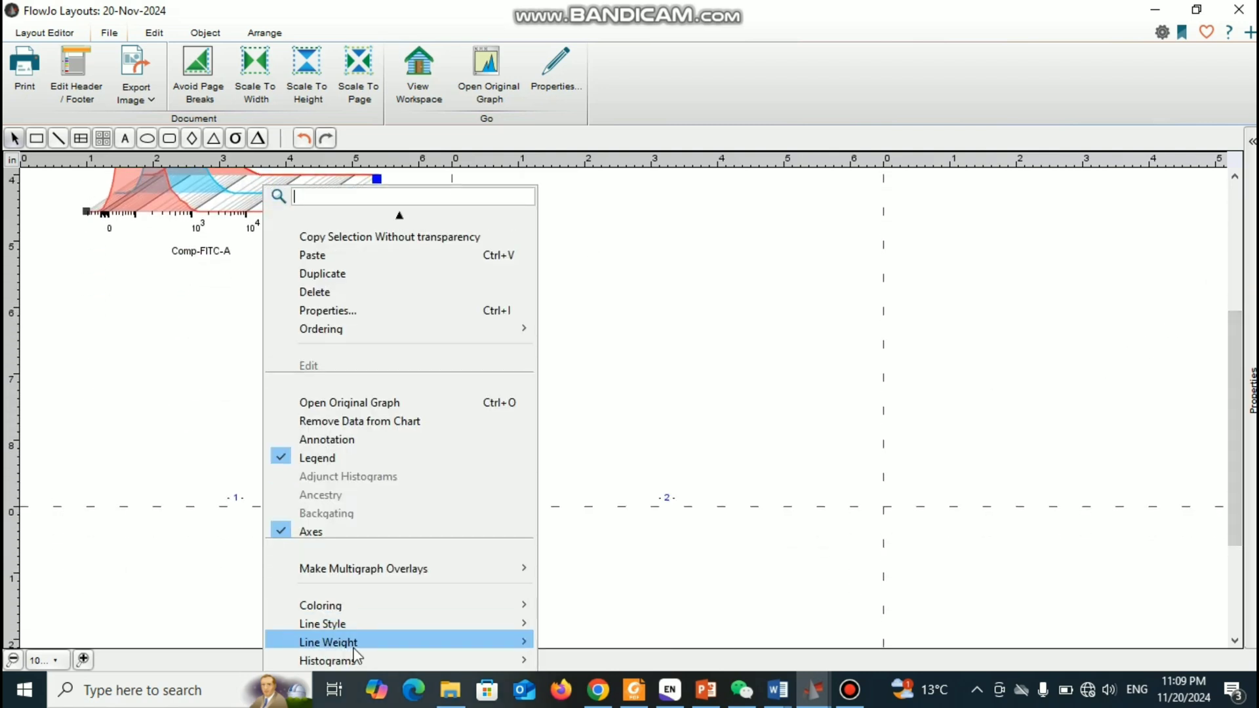
{"action": "mouse_move", "coordinate": [351, 666]}
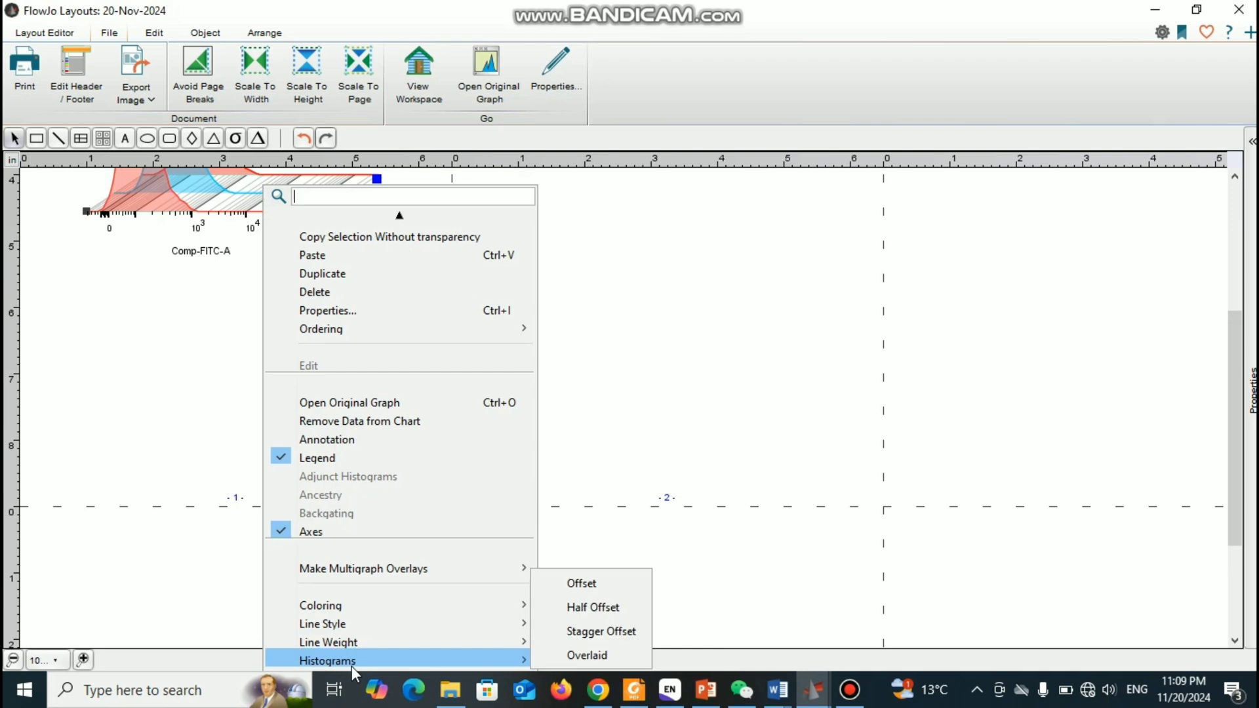
{"action": "left_click", "coordinate": [607, 656]}
{"action": "left_click_drag", "start_coordinate": [1237, 502], "coordinate": [1244, 444]}
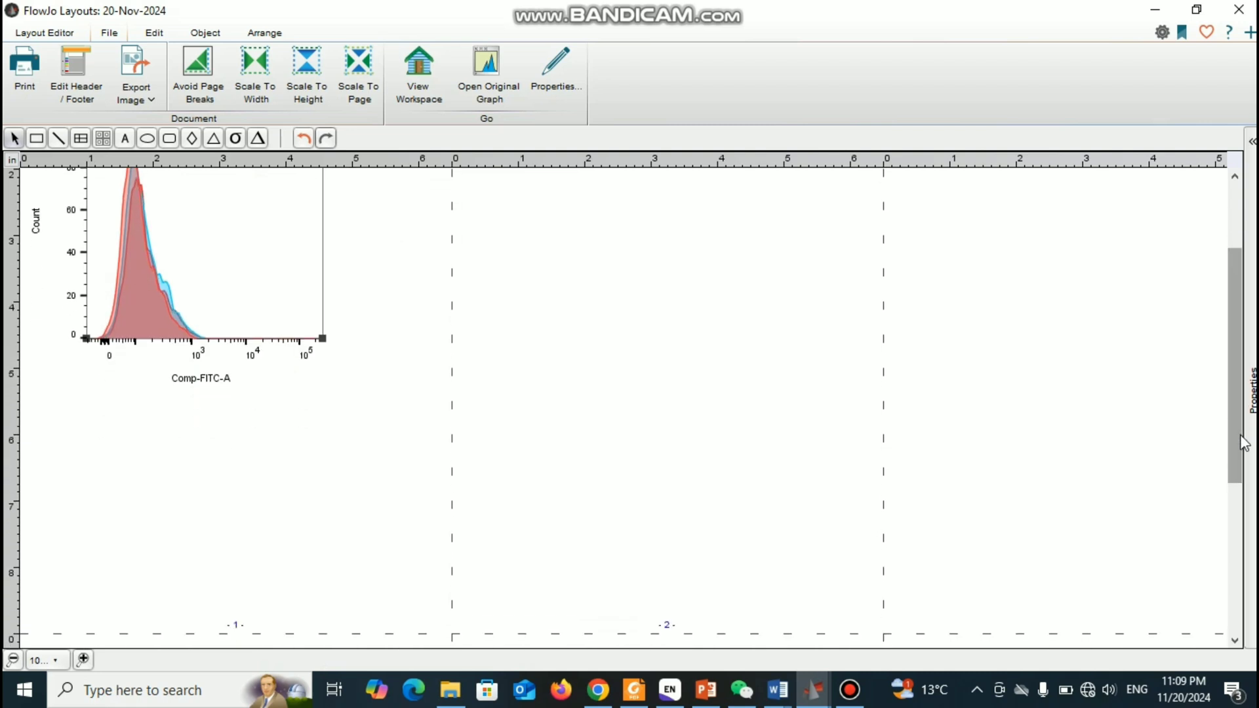